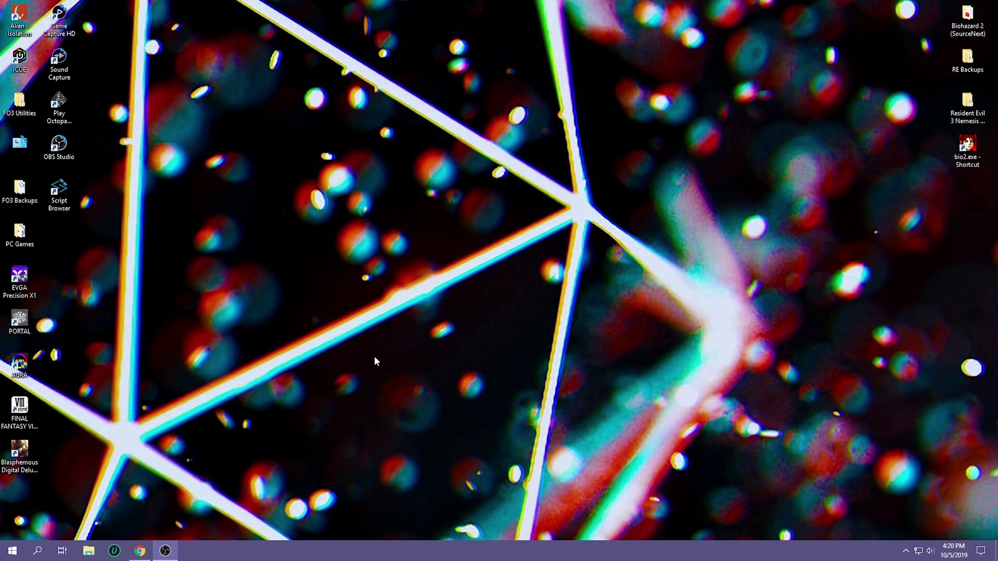
# - Search the computer for "live" and launch LiveSplit.exe
pyautogui.click(36, 550)
pyautogui.write('lv')
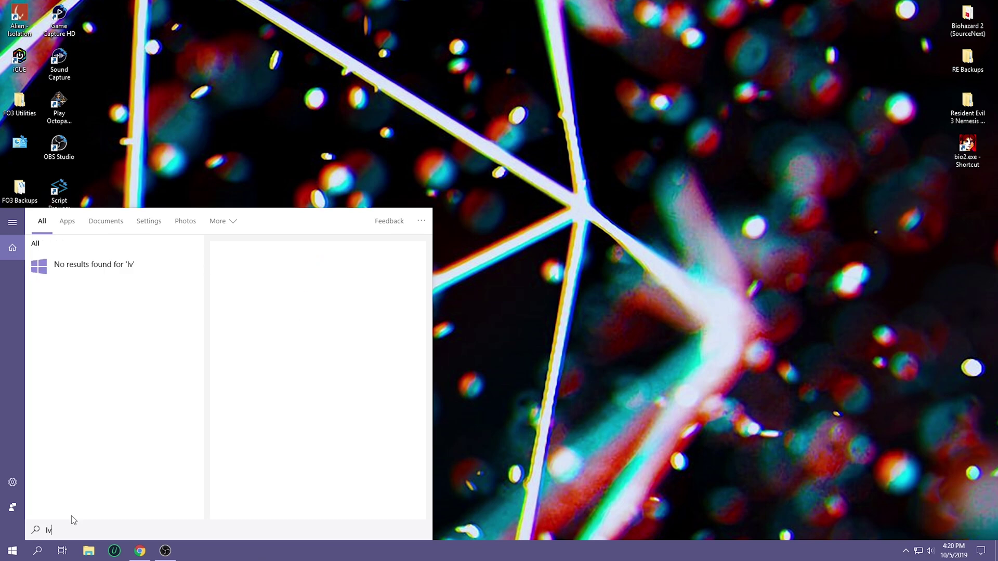
pyautogui.press('BackSpace')
pyautogui.write('ive')
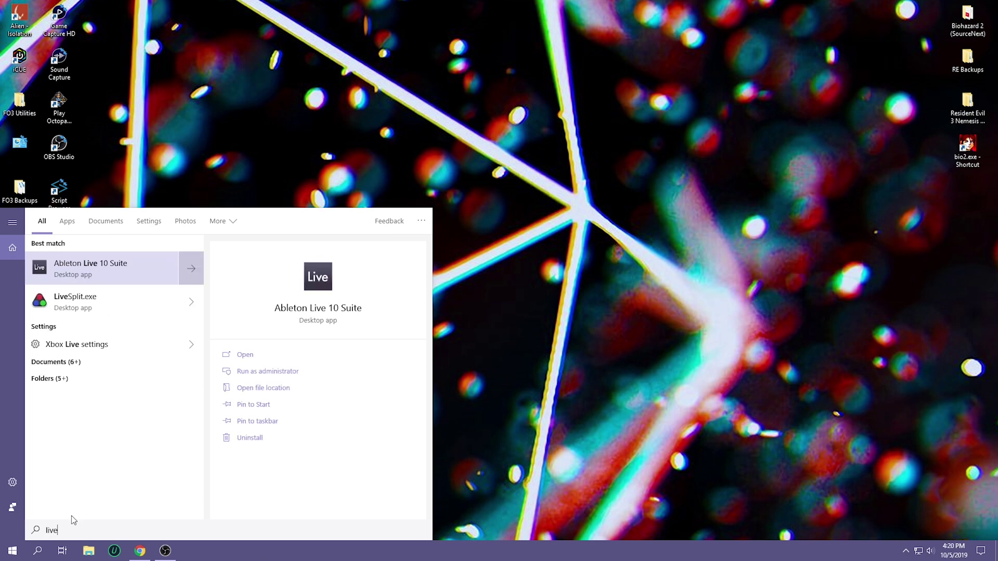
pyautogui.click(122, 300)
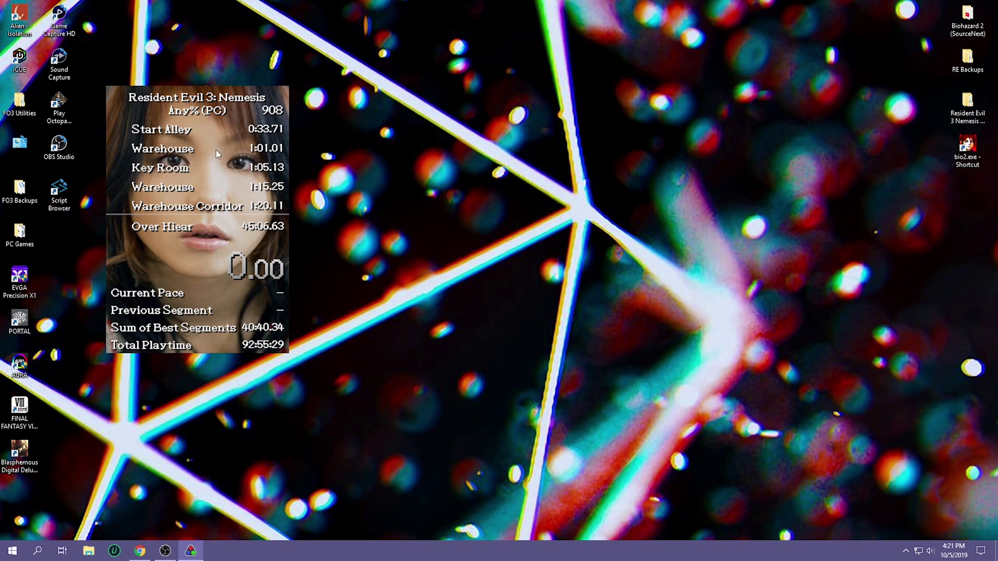
# - Reposition the LiveSplit timer on the desktop and exit the program
pyautogui.moveTo(220, 151); pyautogui.dragTo(282, 173)
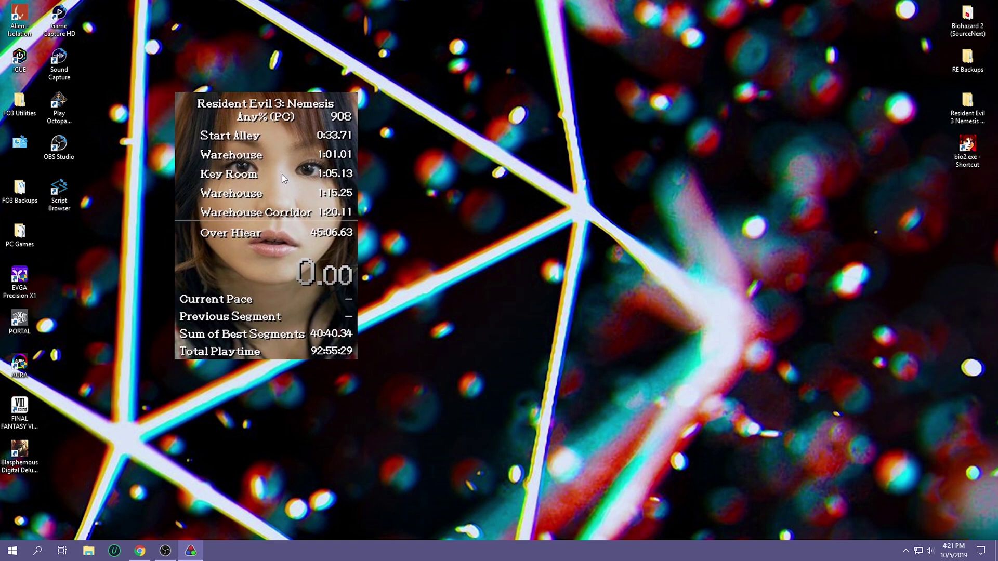
pyautogui.rightClick(285, 183)
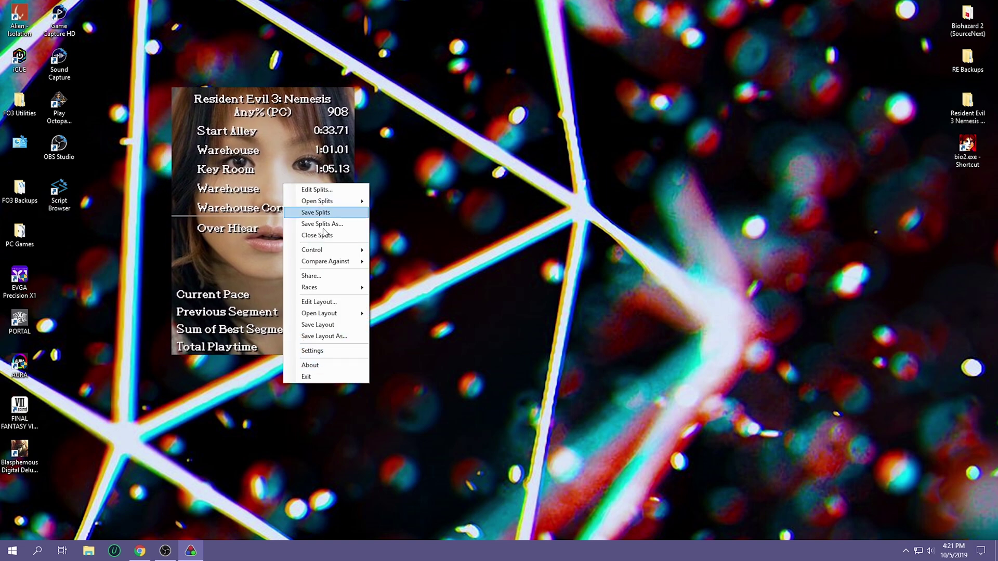
pyautogui.click(327, 377)
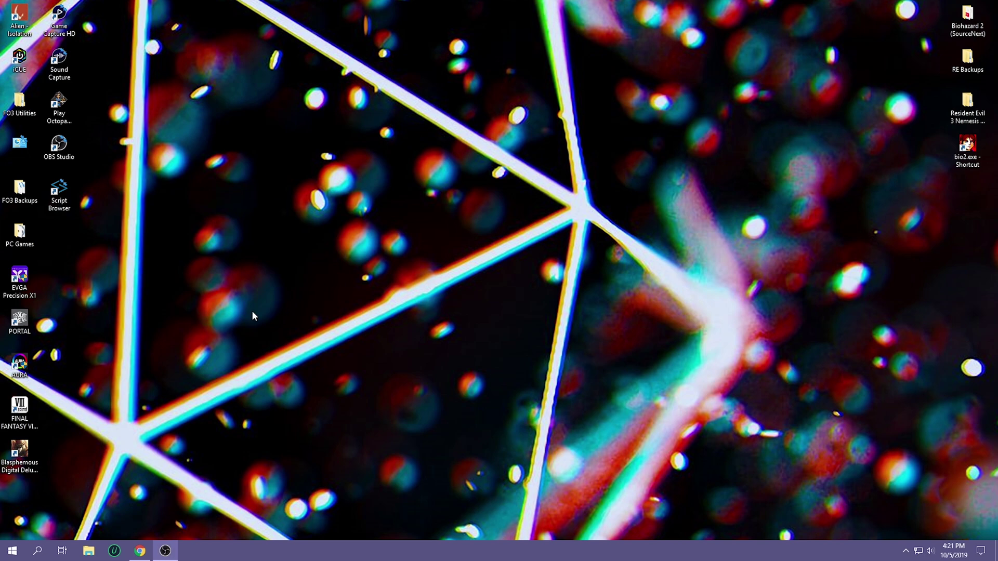
# - Search for "live" again and start LiveSplit.exe from the results
pyautogui.click(37, 551)
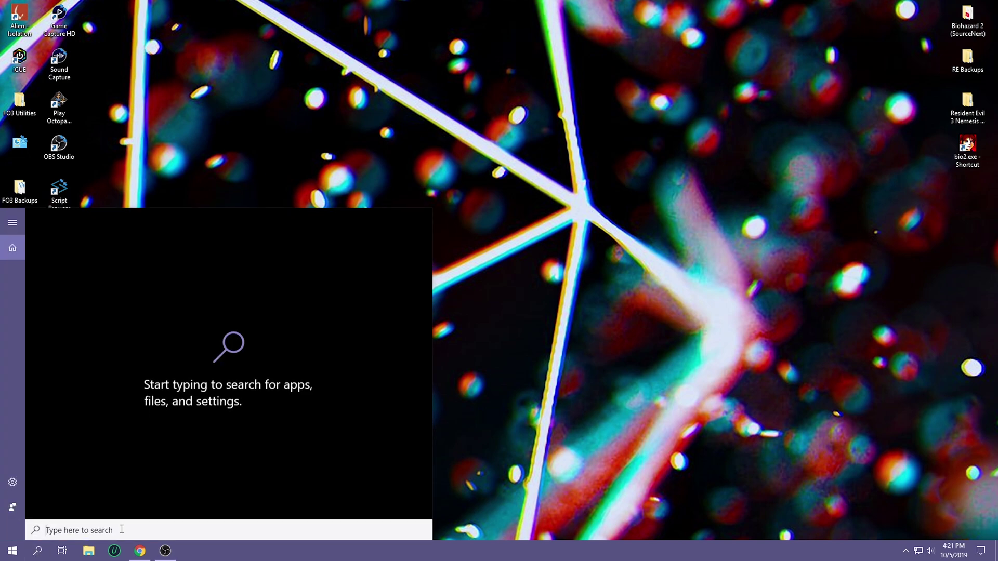
pyautogui.write('live')
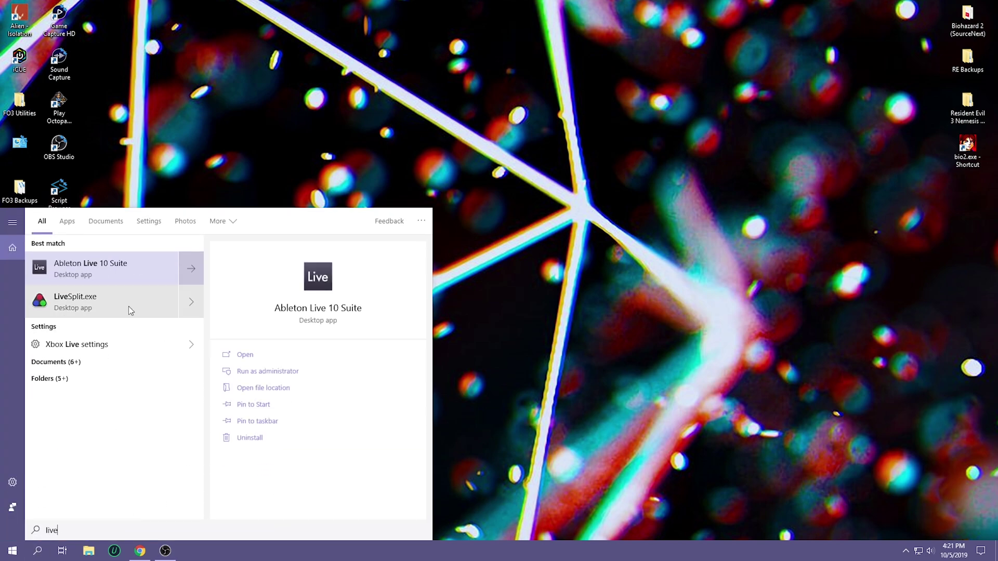
pyautogui.rightClick(126, 307)
pyautogui.click(158, 320)
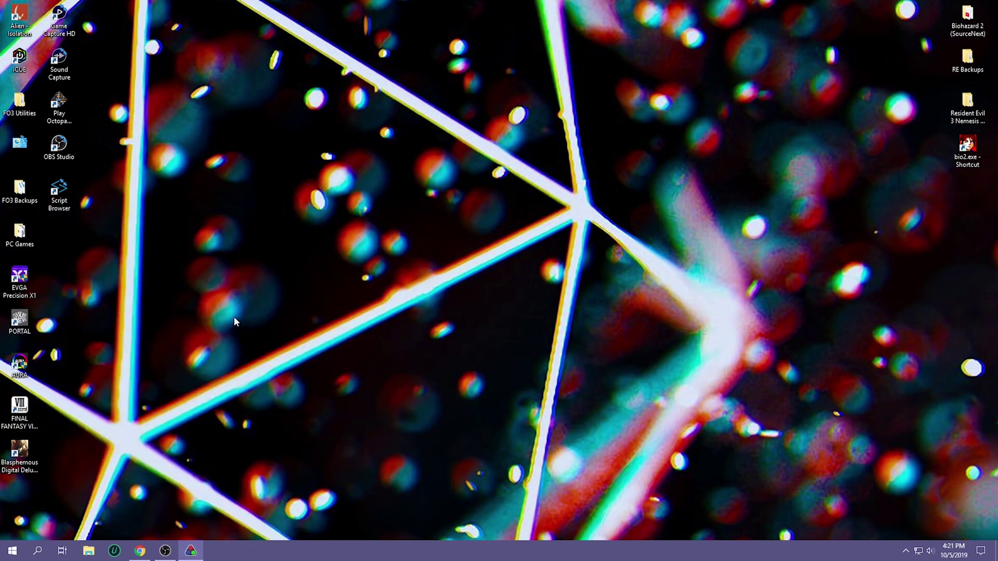
# - Open the Splits Editor to inspect the Resident Evil 3: Nemesis Any% segments, and cancel without changes
pyautogui.rightClick(183, 194)
pyautogui.click(195, 200)
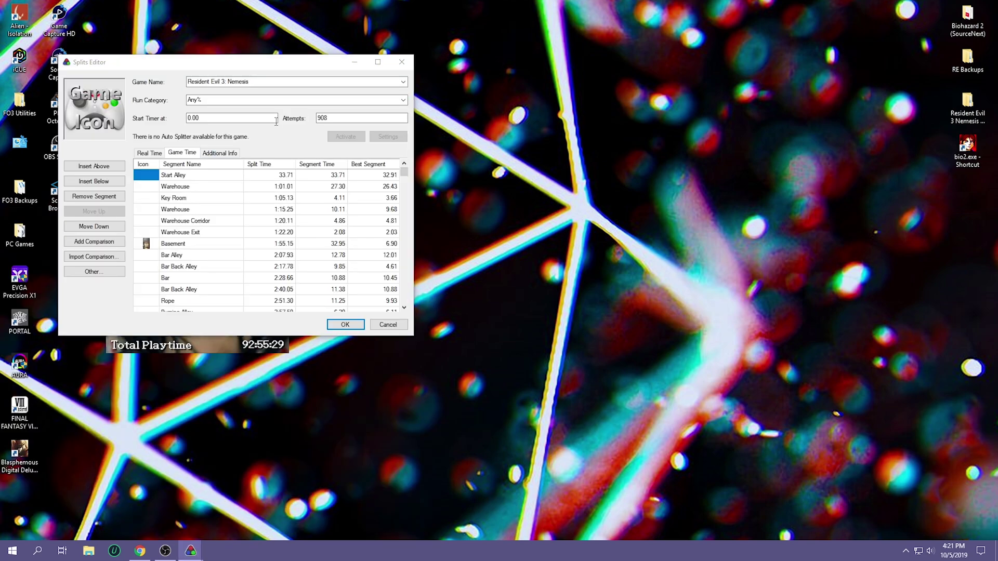
pyautogui.click(390, 324)
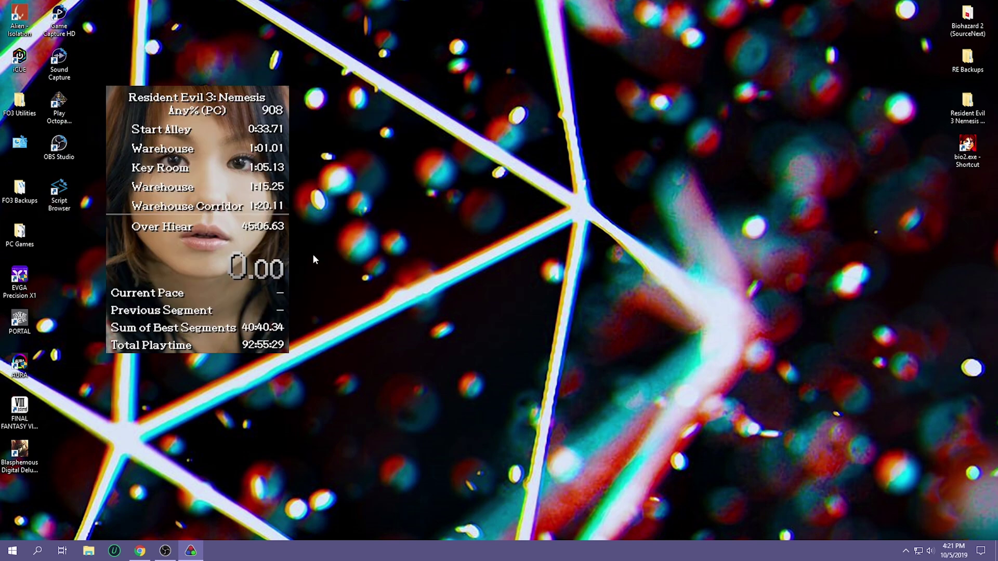
# - Close the current splits and reposition the small timer window on the desktop
pyautogui.rightClick(196, 176)
pyautogui.click(254, 229)
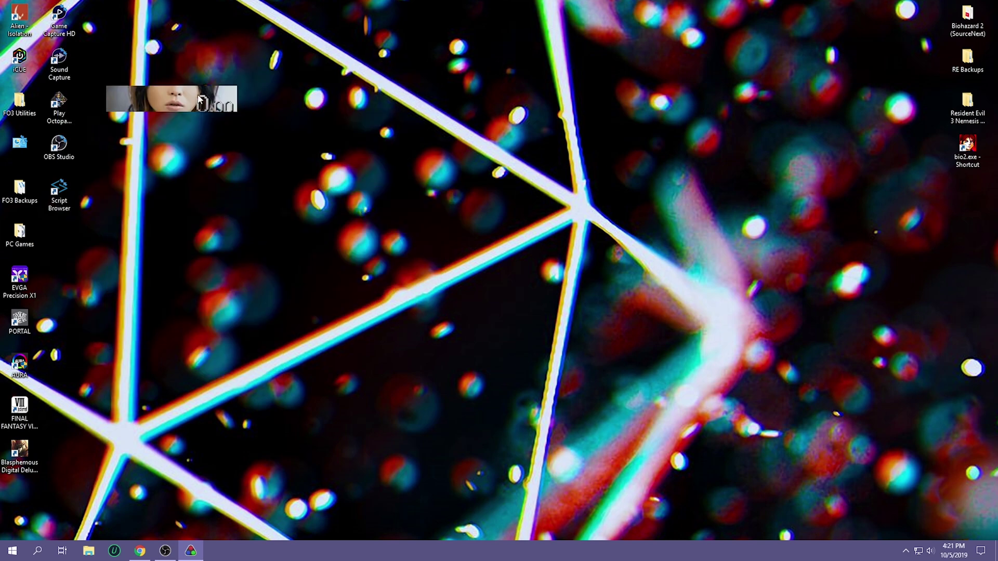
pyautogui.moveTo(189, 97); pyautogui.dragTo(234, 149)
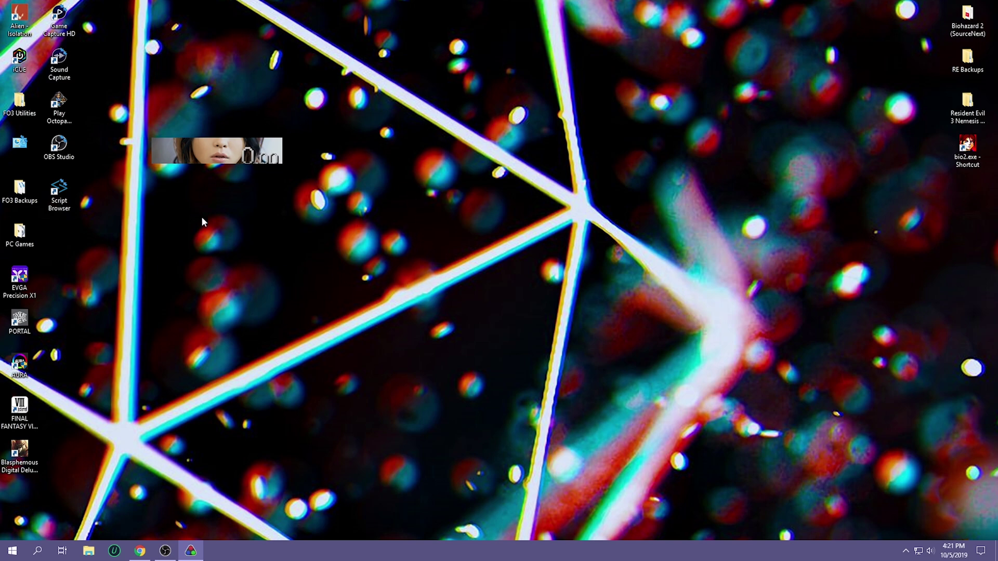
pyautogui.moveTo(225, 159); pyautogui.dragTo(255, 184)
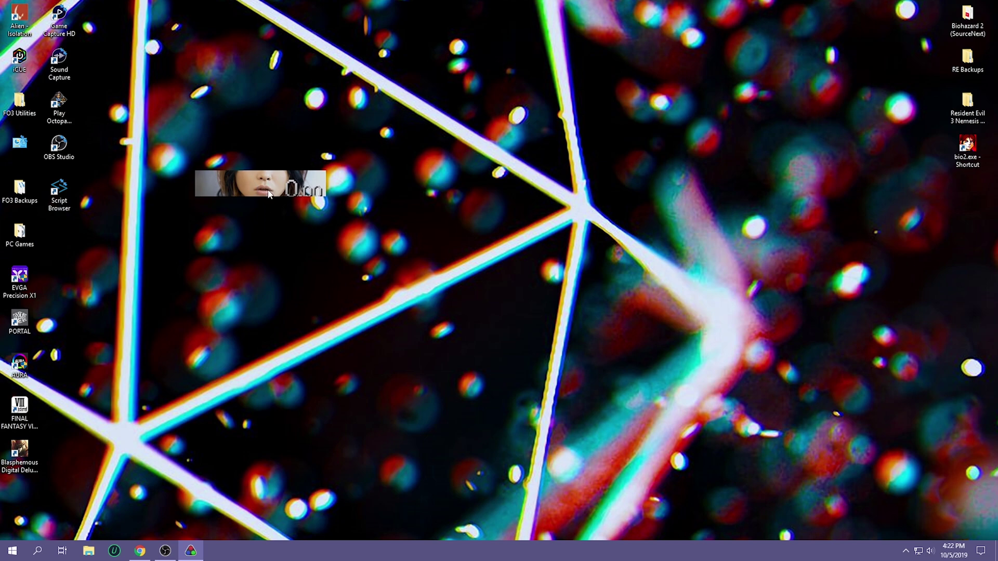
pyautogui.rightClick(266, 187)
pyautogui.moveTo(312, 208)
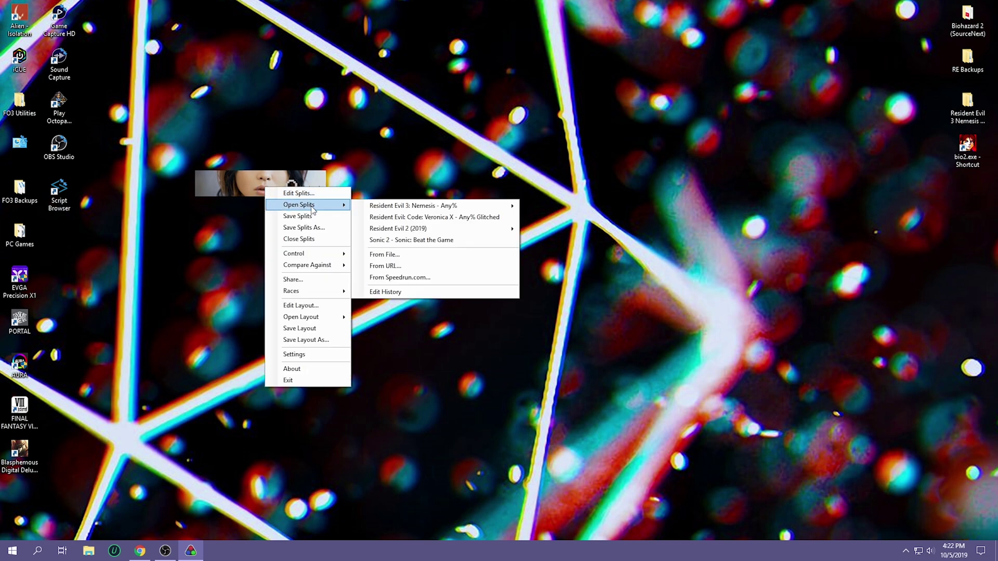
pyautogui.click(408, 253)
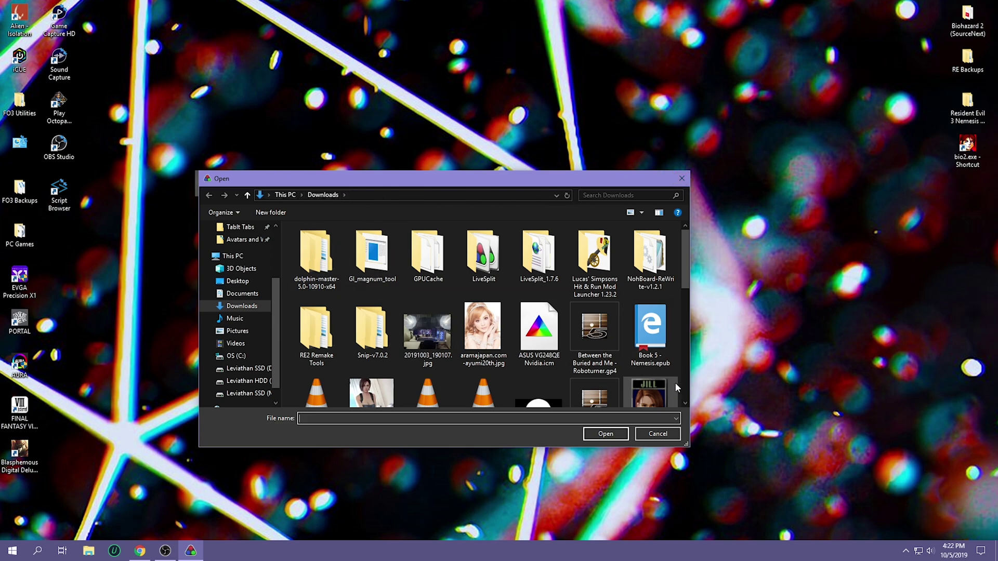
pyautogui.click(658, 434)
# - Load the recent splits file Resident Evil 3 Nemesis - Any%.lss and shift the timer window up and to the left
pyautogui.rightClick(259, 178)
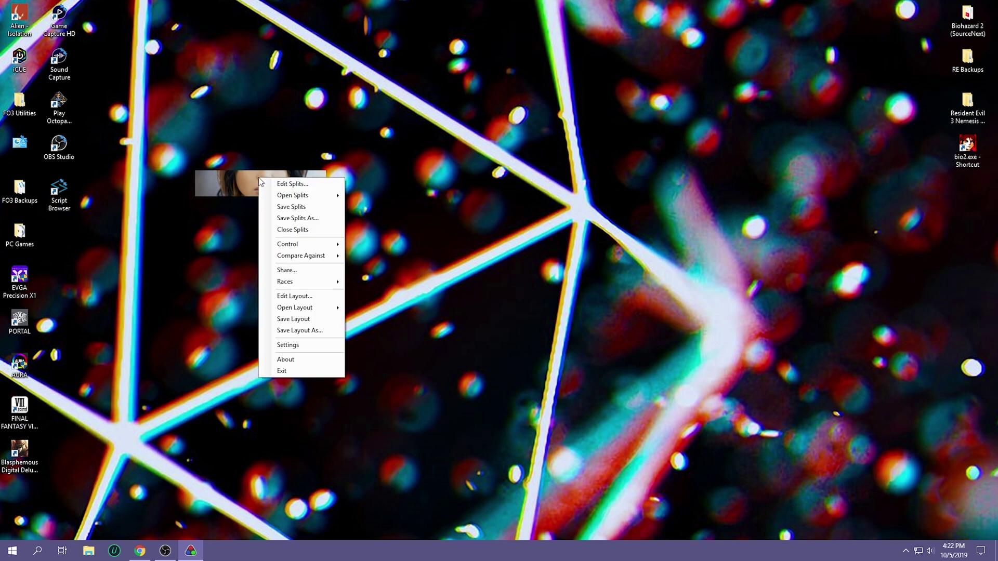
pyautogui.moveTo(287, 196)
pyautogui.moveTo(396, 196)
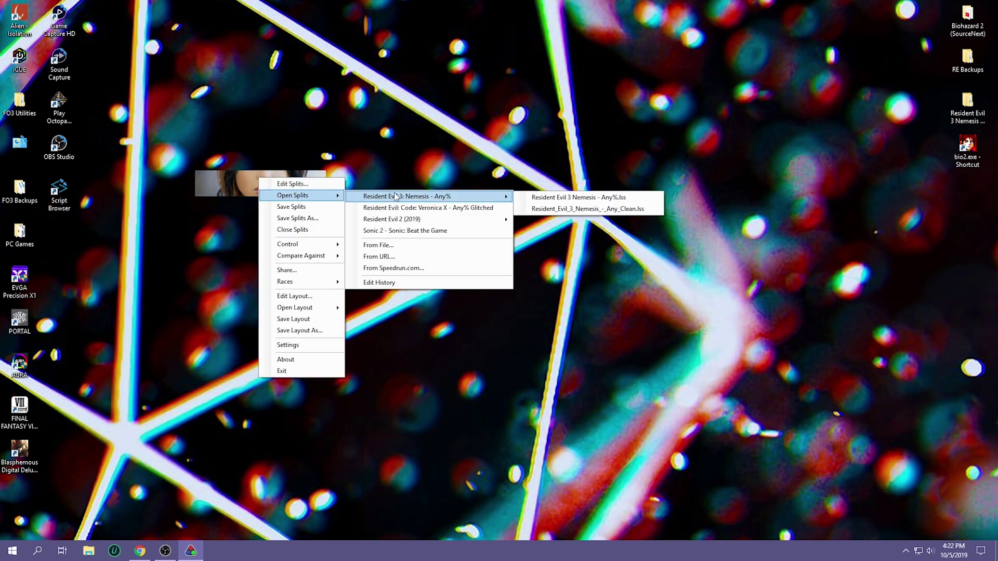
pyautogui.click(584, 201)
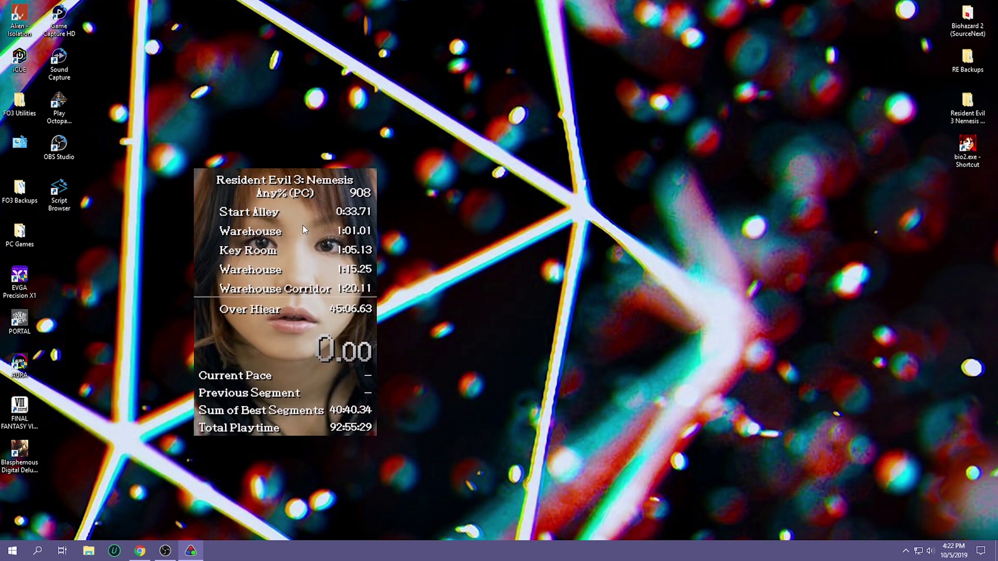
pyautogui.moveTo(303, 226); pyautogui.dragTo(249, 173)
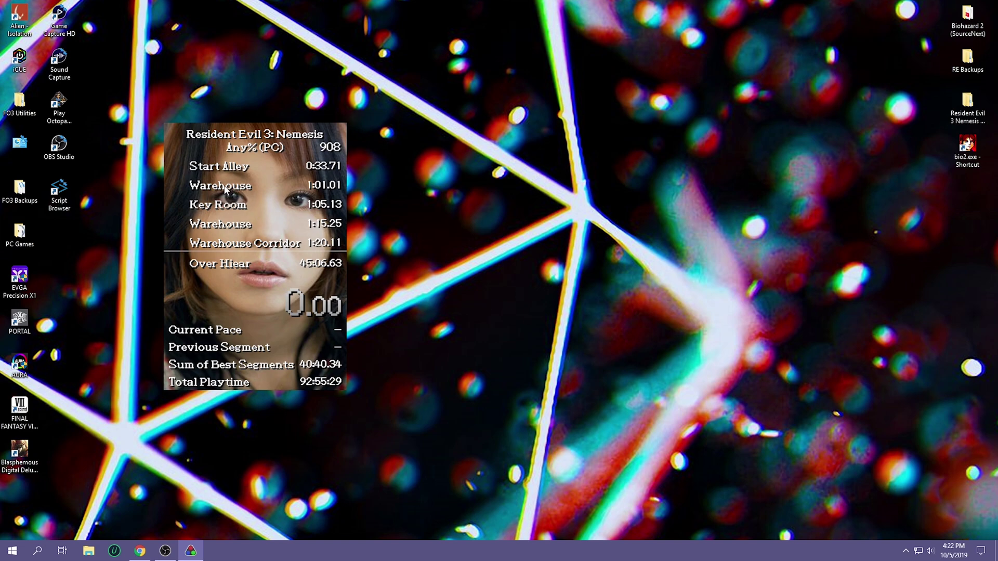
# - Open the Layout Editor beside the timer to review the layout's components, and close it
pyautogui.rightClick(233, 190)
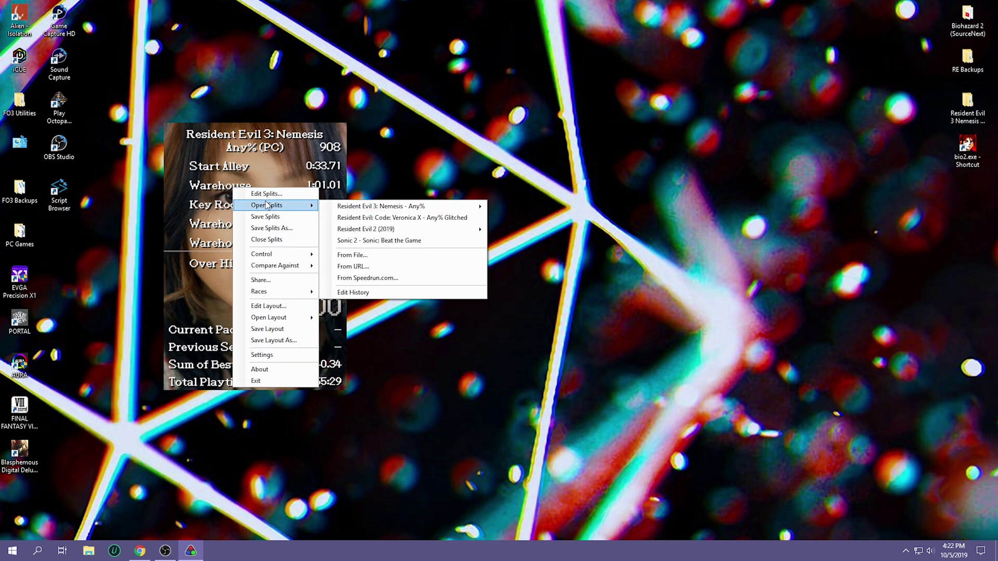
pyautogui.click(288, 308)
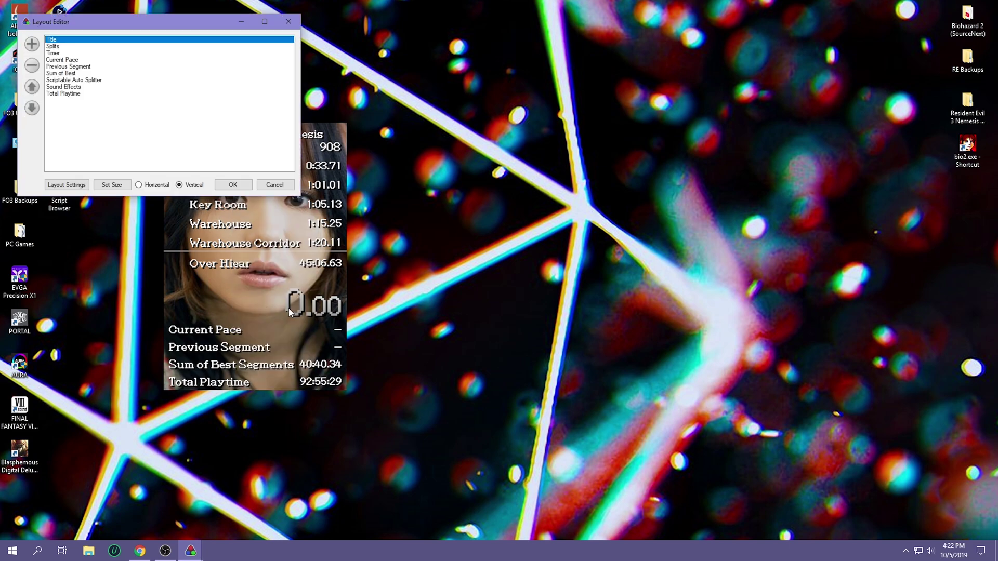
pyautogui.moveTo(154, 22); pyautogui.dragTo(513, 124)
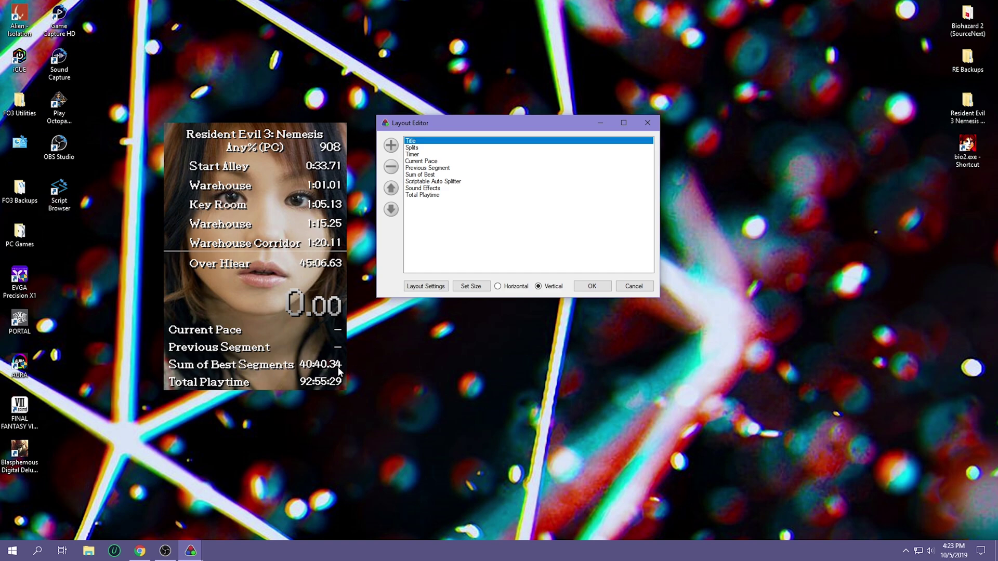
pyautogui.click(608, 287)
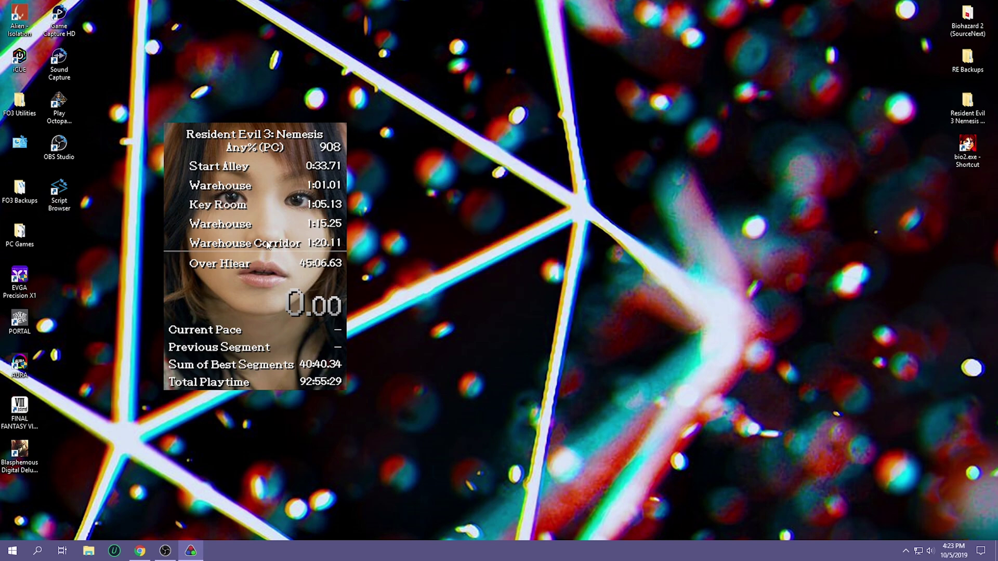
# - Examine the Compare Against options for comparison and timing method without changing them
pyautogui.rightClick(249, 239)
pyautogui.moveTo(319, 322)
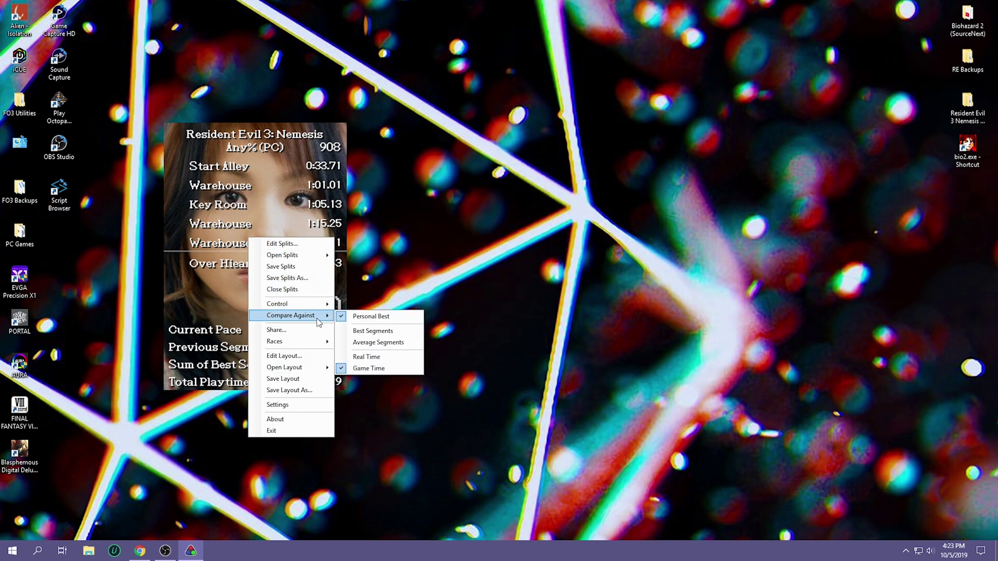
pyautogui.click(263, 187)
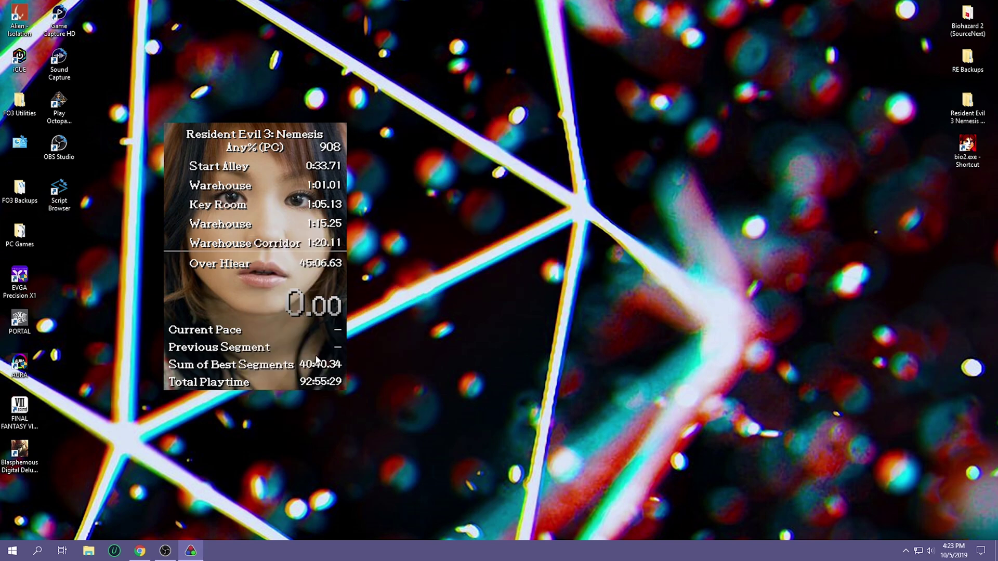
# - Open the Layout Editor again and place it beside the timer so both are visible
pyautogui.rightClick(249, 204)
pyautogui.moveTo(315, 229)
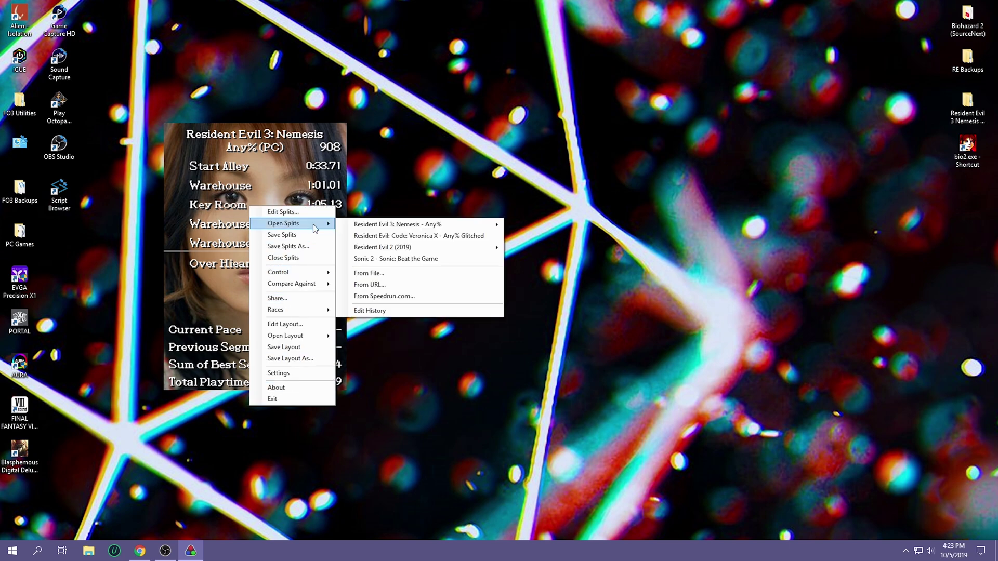
pyautogui.click(317, 322)
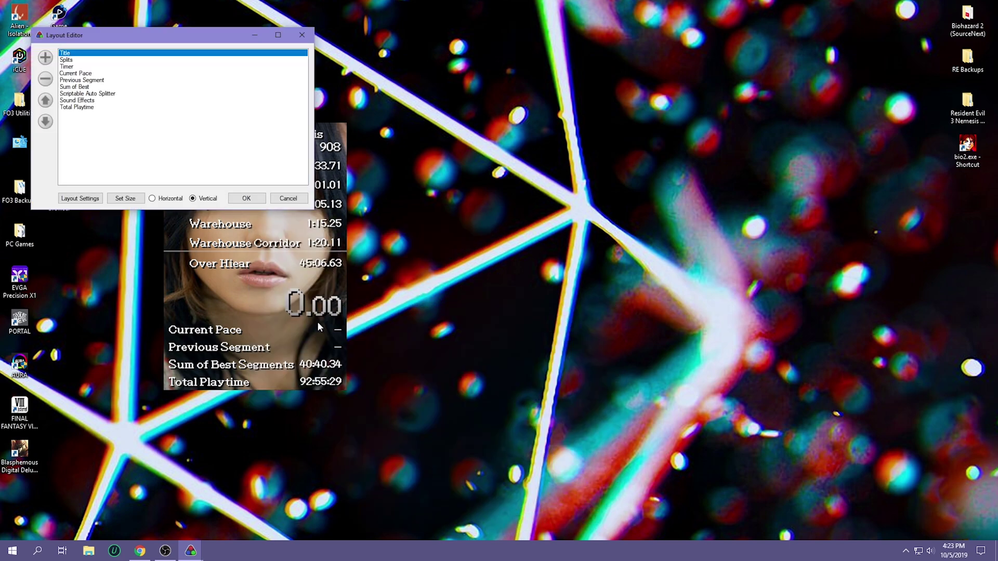
pyautogui.moveTo(179, 37); pyautogui.dragTo(535, 133)
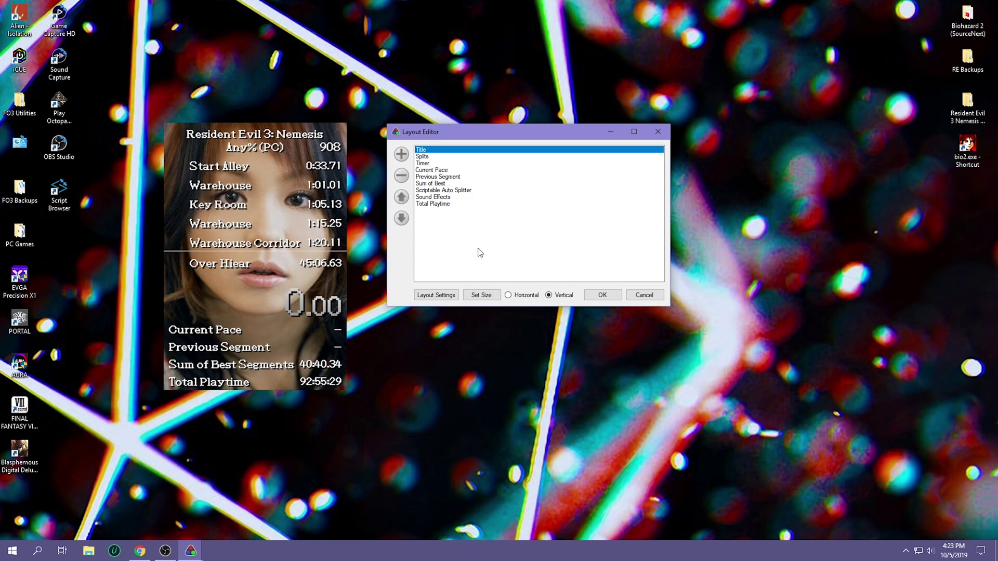
# - Check the Control components available to add, and accept the layout with Title moved to the end of the component list
pyautogui.click(403, 154)
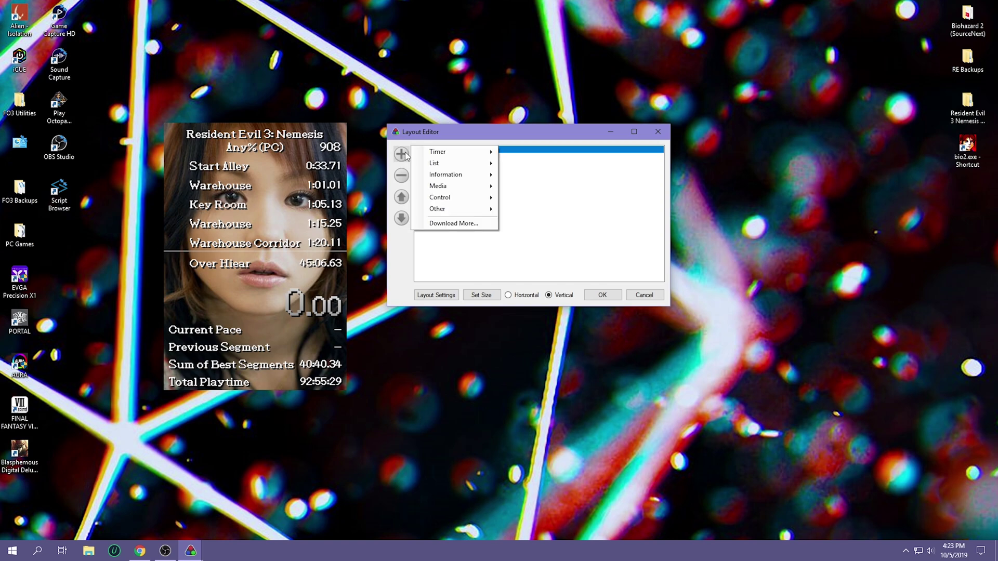
pyautogui.moveTo(433, 155)
pyautogui.moveTo(474, 203)
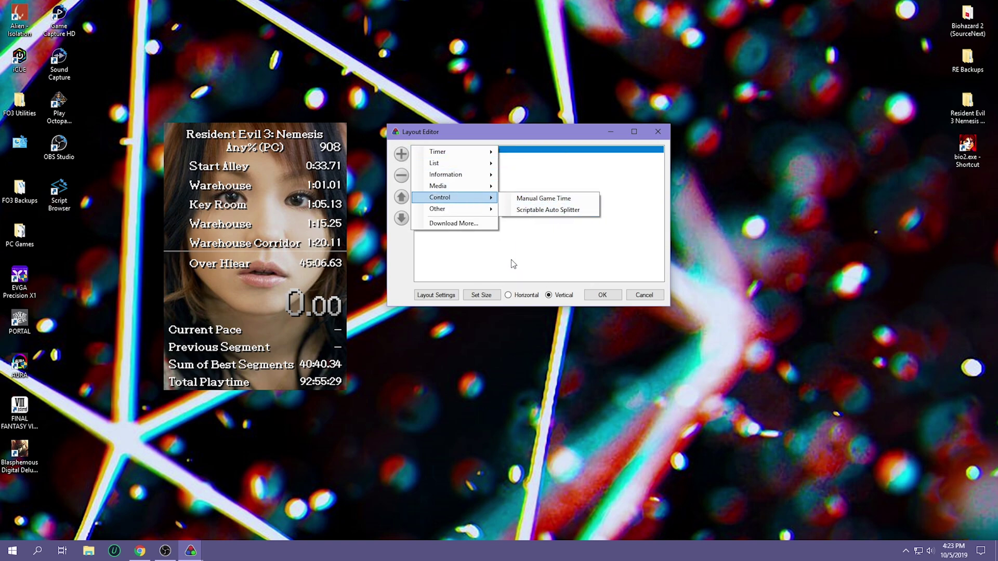
pyautogui.click(530, 258)
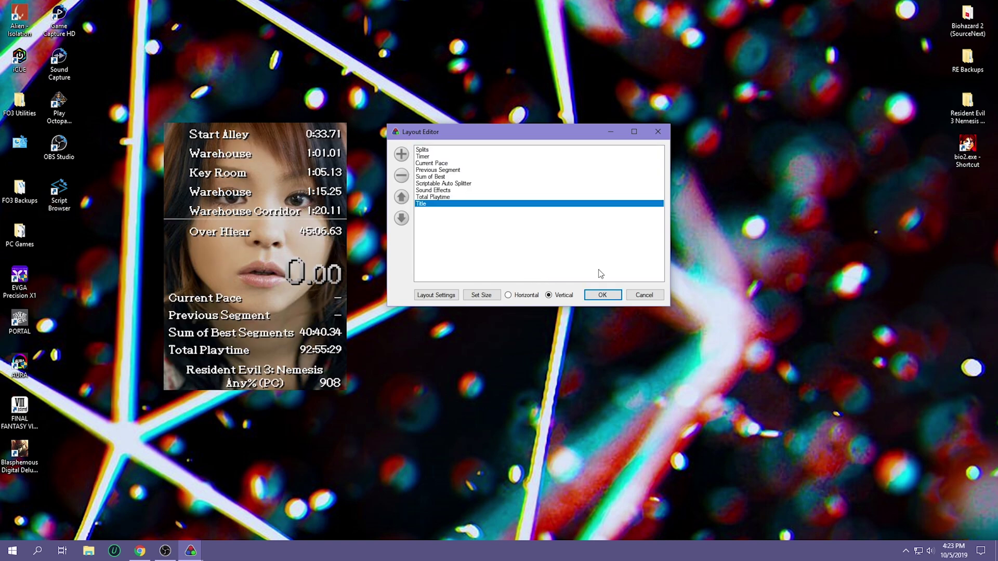
pyautogui.click(602, 295)
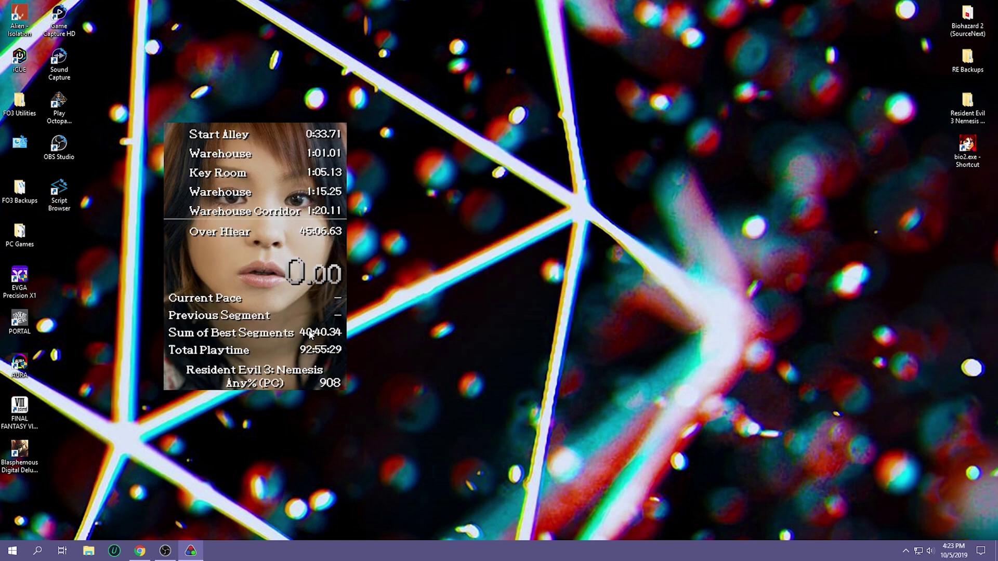
# - Move the Title component to the top of the layout's component list, accept the layout, and reposition the timer on the desktop
pyautogui.rightClick(252, 240)
pyautogui.click(320, 358)
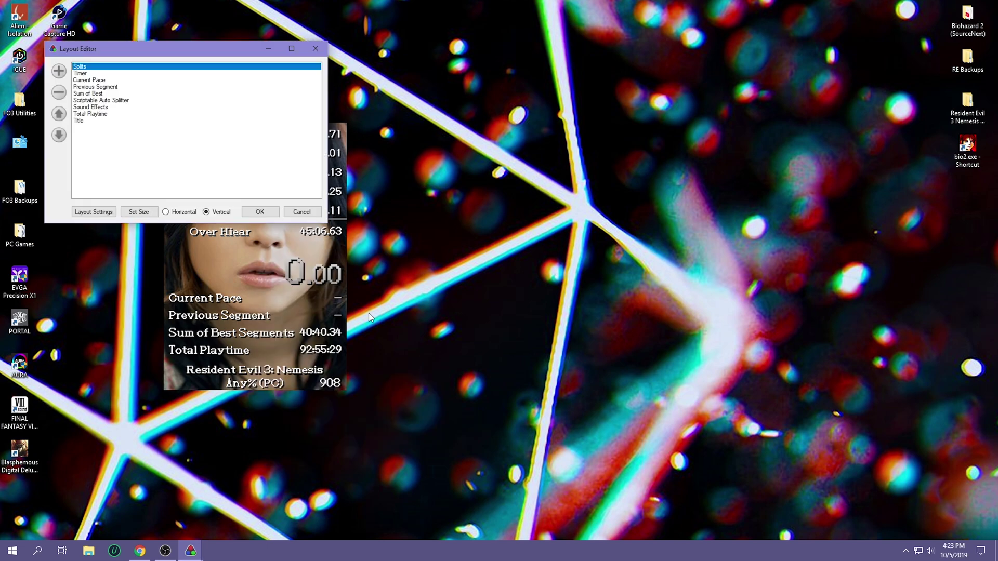
pyautogui.click(115, 120)
pyautogui.click(60, 114)
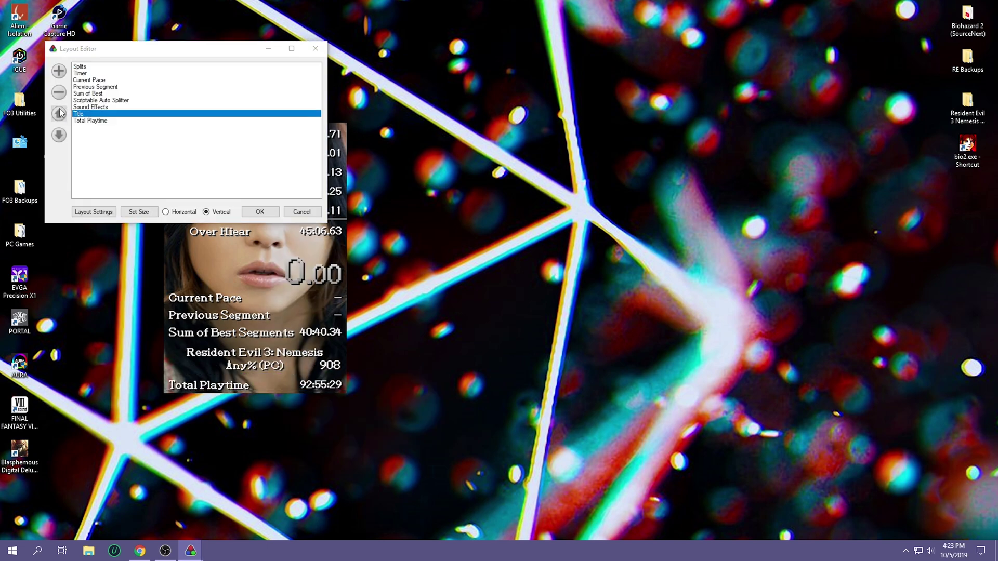
pyautogui.click(60, 113)
pyautogui.click(59, 113)
pyautogui.click(59, 113)
pyautogui.click(59, 113)
pyautogui.click(60, 113)
pyautogui.click(59, 114)
pyautogui.click(60, 113)
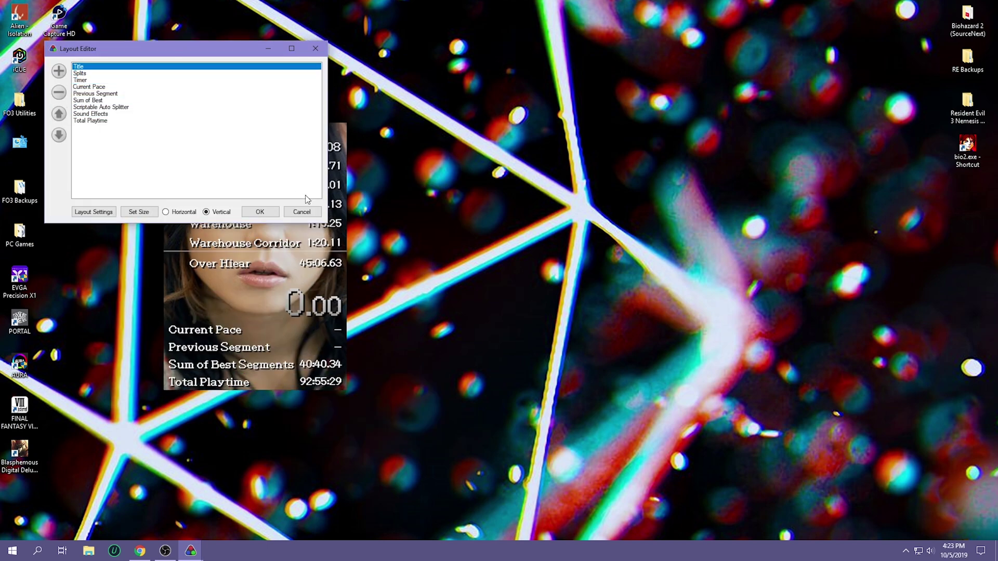
pyautogui.click(260, 212)
pyautogui.moveTo(243, 188)
pyautogui.mouseDown()
pyautogui.moveTo(330, 188)
pyautogui.moveTo(258, 186)
pyautogui.mouseUp()
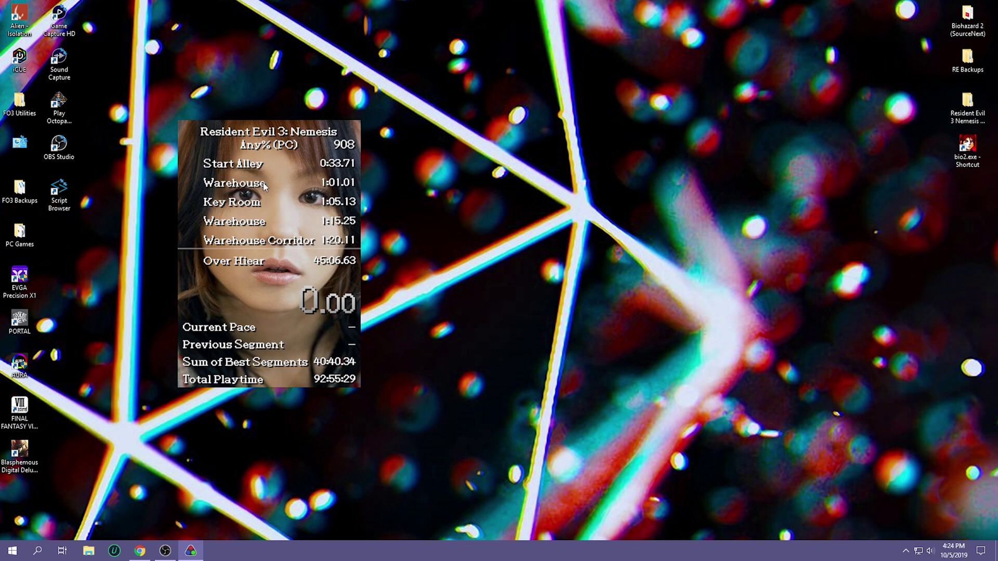
pyautogui.moveTo(257, 148); pyautogui.dragTo(223, 98)
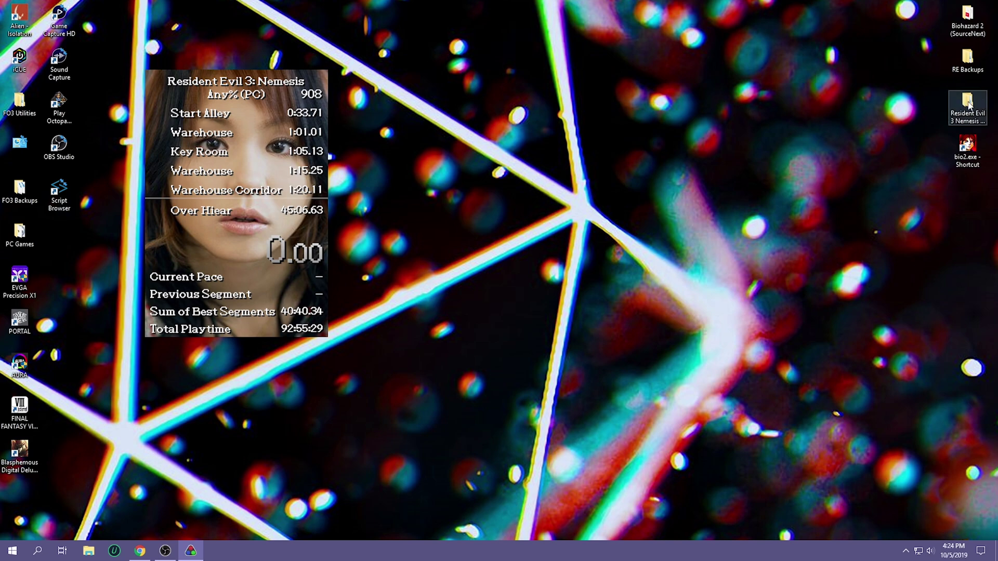
# - Launch bio3_pc.exe from the Resident Evil 3 (Taiwan) folder inside Resident Evil 3 Nemesis (Taiwan), and close the folder window
pyautogui.moveTo(972, 106); pyautogui.dragTo(538, 236)
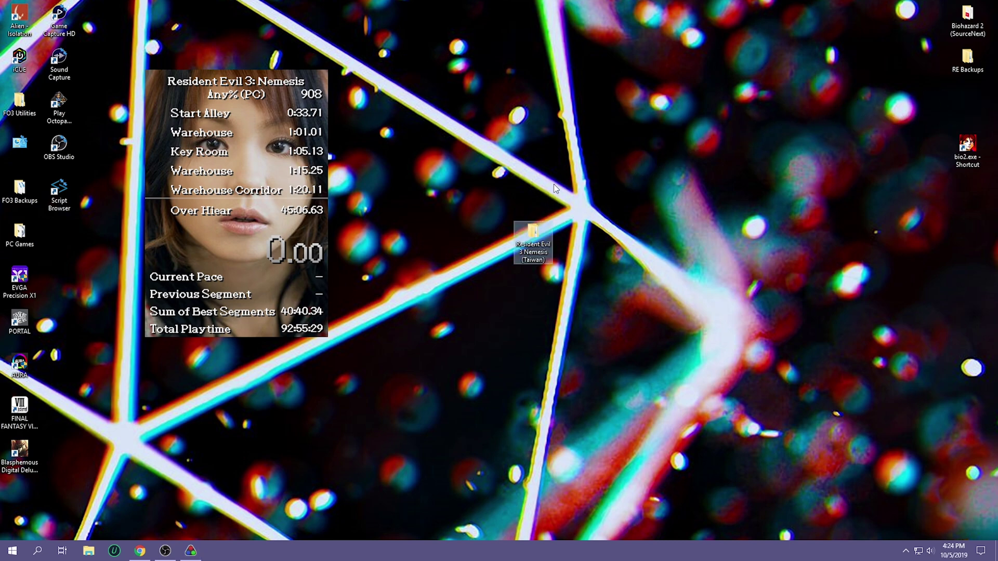
pyautogui.doubleClick(537, 238)
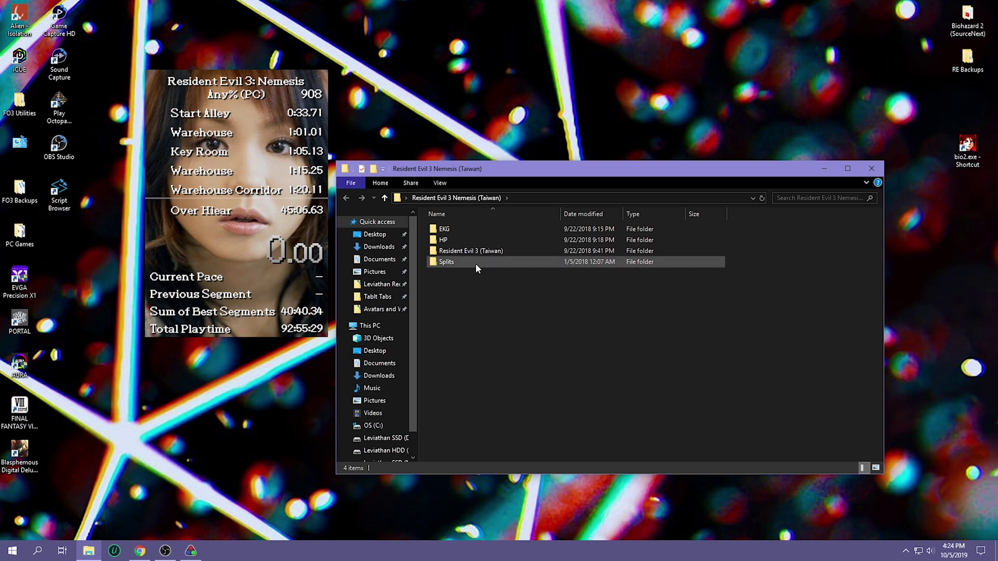
pyautogui.doubleClick(479, 252)
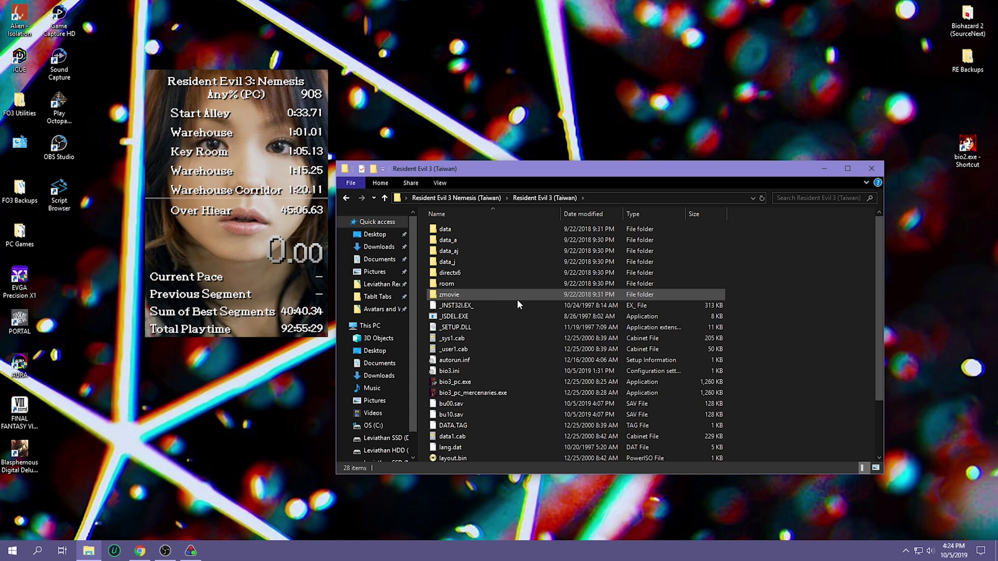
pyautogui.scroll(-2, 522, 324)
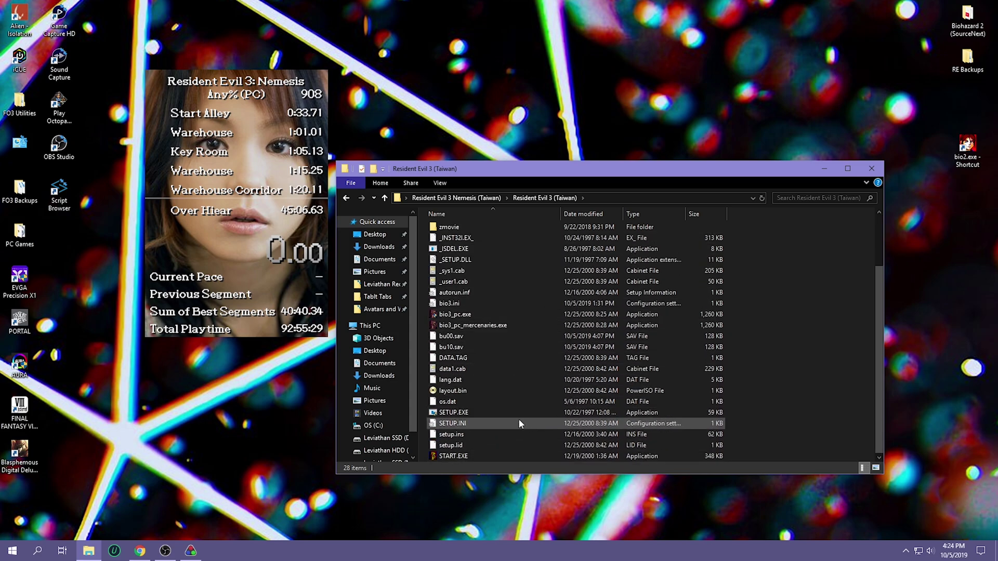
pyautogui.scroll(1, 519, 419)
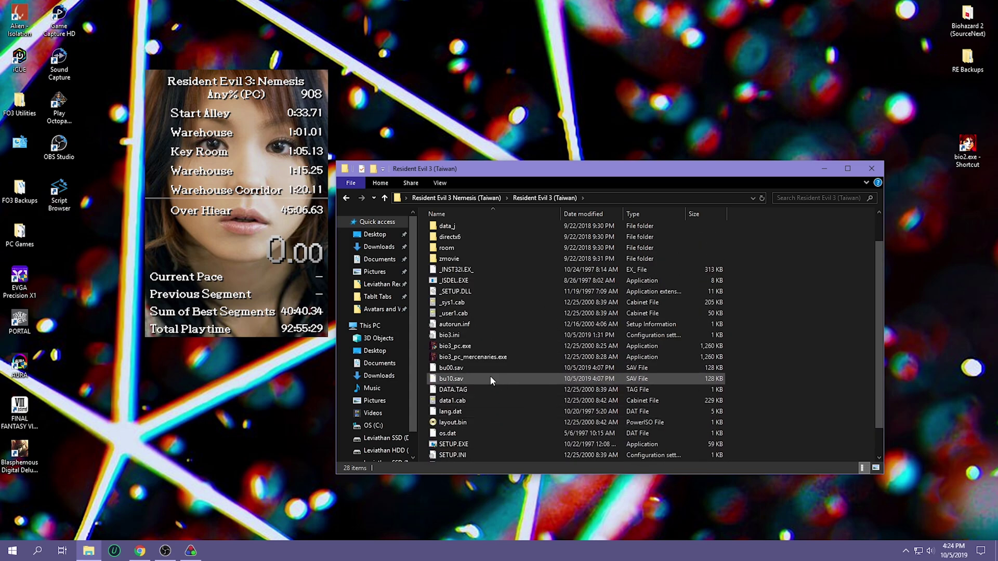
pyautogui.click(476, 347)
pyautogui.click(871, 169)
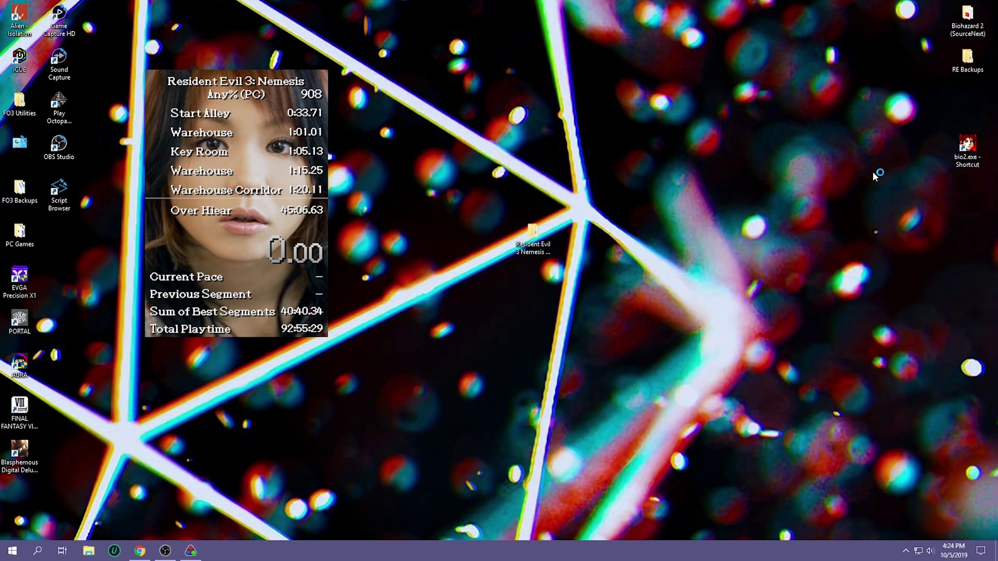
# - Put the game folder back among the desktop icons and place the Biohazard3 window beside the timer without overlap
pyautogui.moveTo(532, 235); pyautogui.dragTo(971, 103)
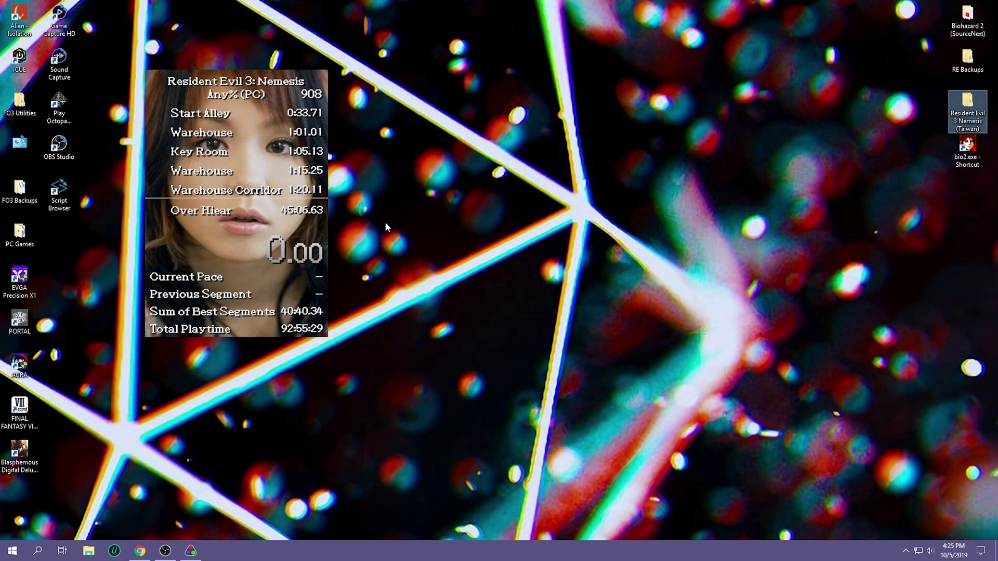
pyautogui.press('Return')
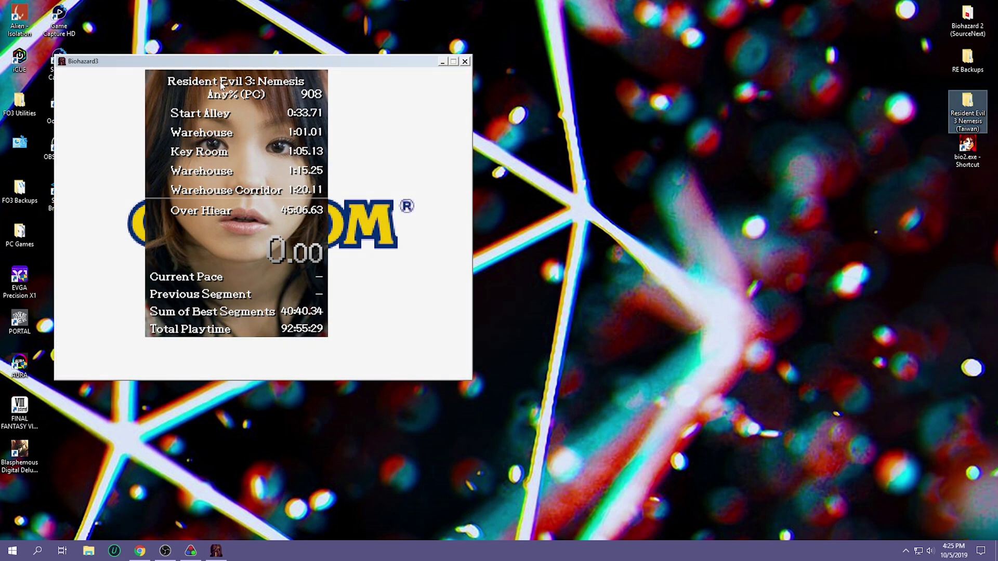
pyautogui.moveTo(222, 84); pyautogui.dragTo(196, 83)
pyautogui.moveTo(302, 62); pyautogui.dragTo(557, 79)
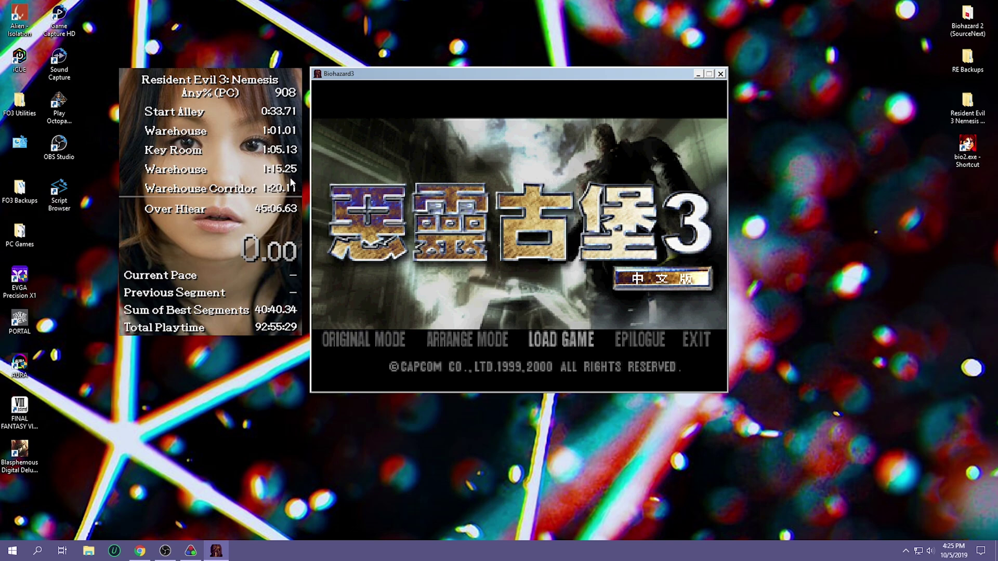
pyautogui.press('Left')
pyautogui.press('Left')
pyautogui.press('Right')
pyautogui.press('Right')
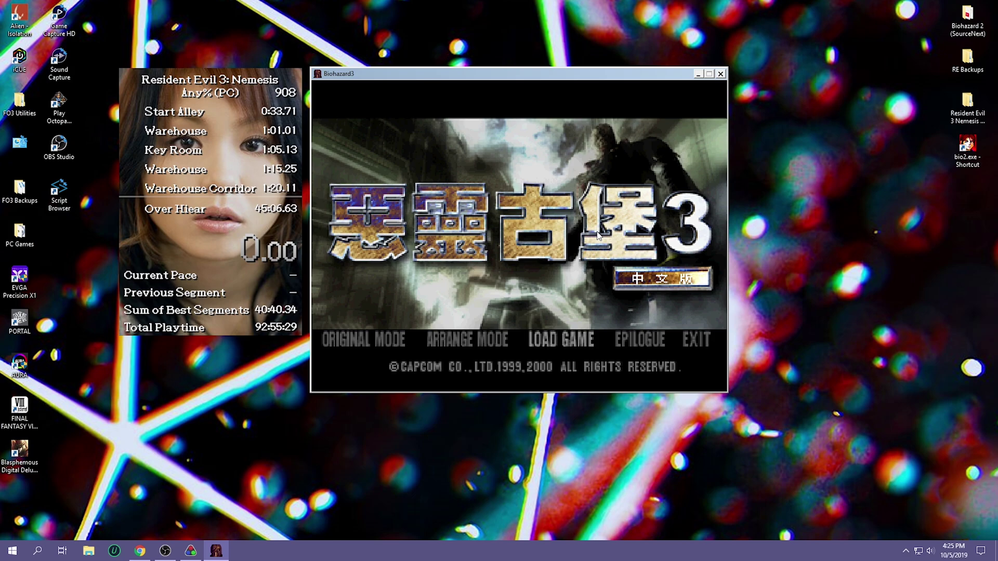
pyautogui.press('Left')
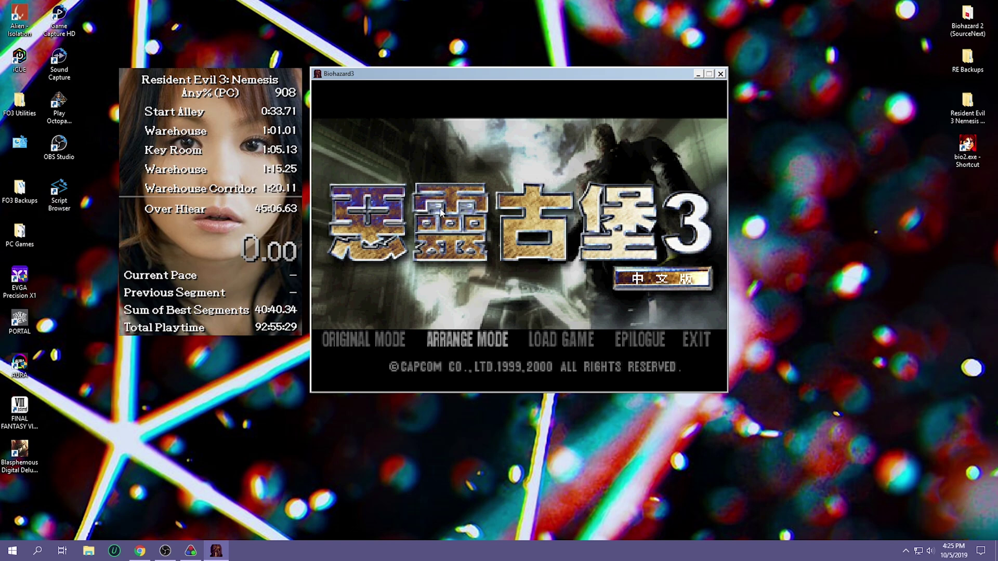
# - Open the game's setup, review the Video, Audio, Keyboard and Etc settings, and accept them without changes
pyautogui.rightClick(474, 218)
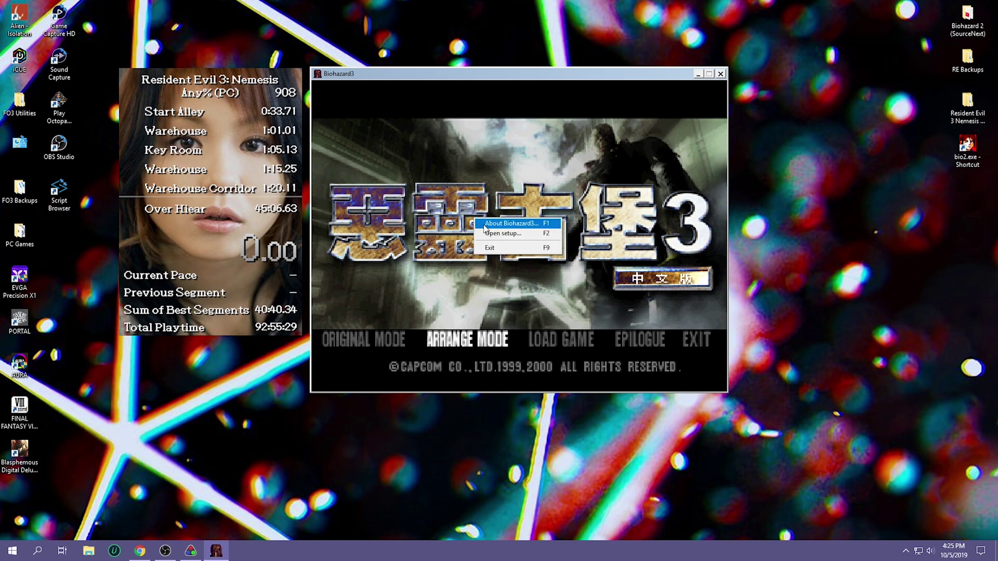
pyautogui.click(537, 239)
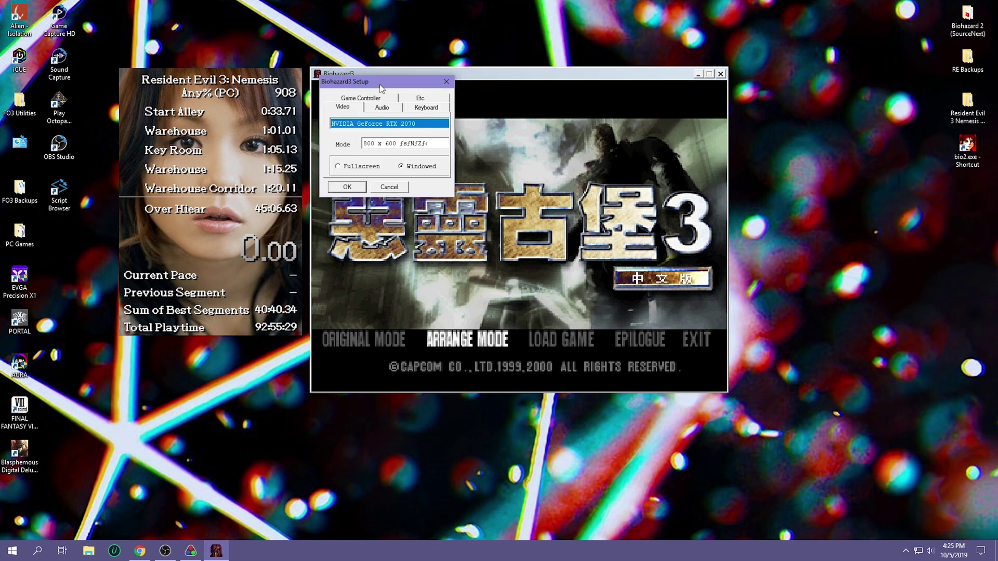
pyautogui.moveTo(380, 84); pyautogui.dragTo(470, 133)
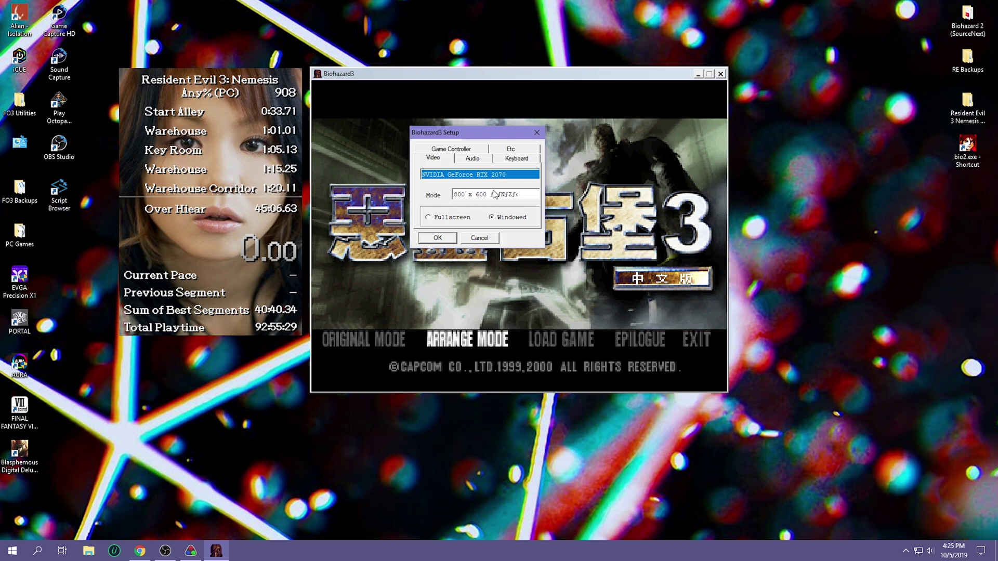
pyautogui.click(474, 159)
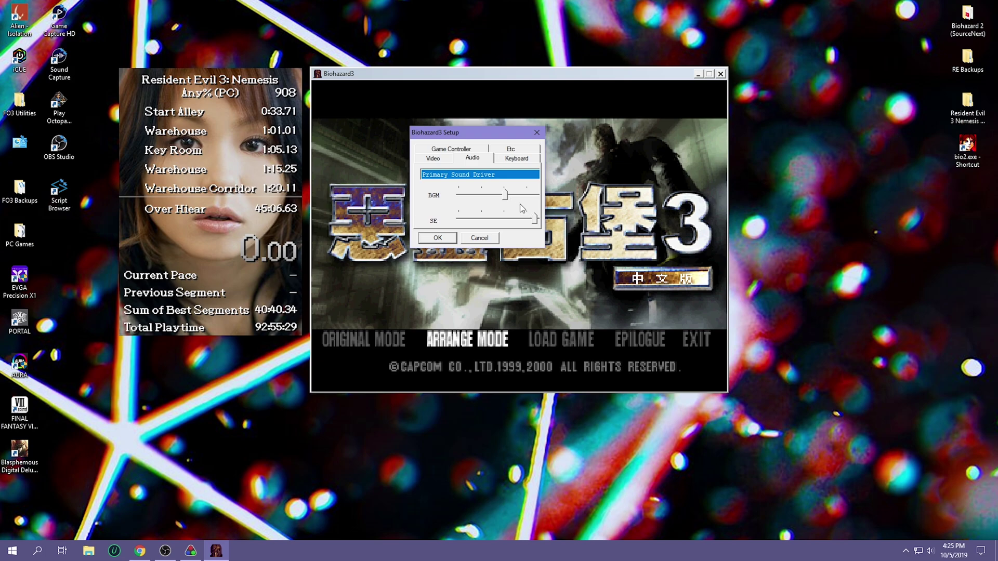
pyautogui.click(513, 163)
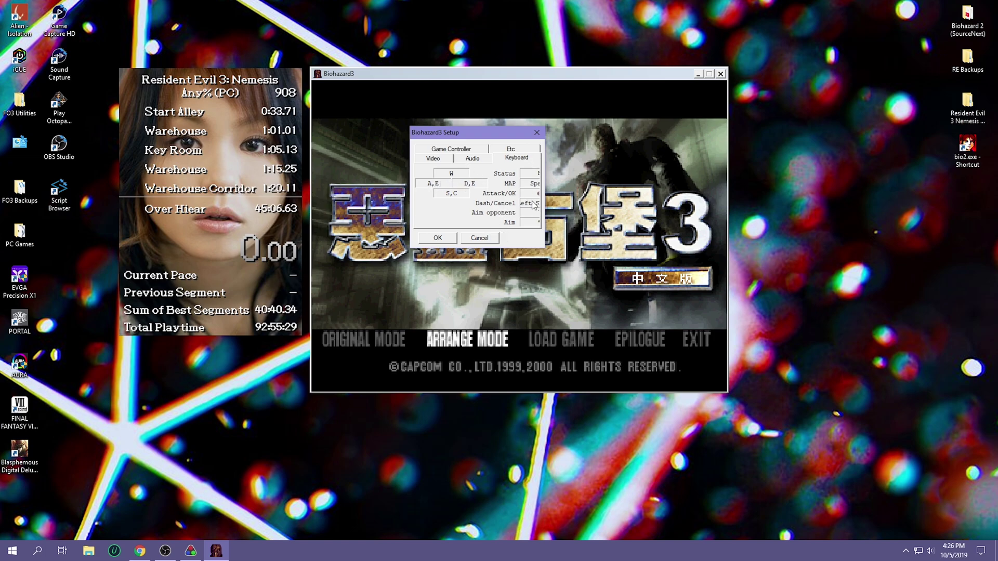
pyautogui.click(515, 150)
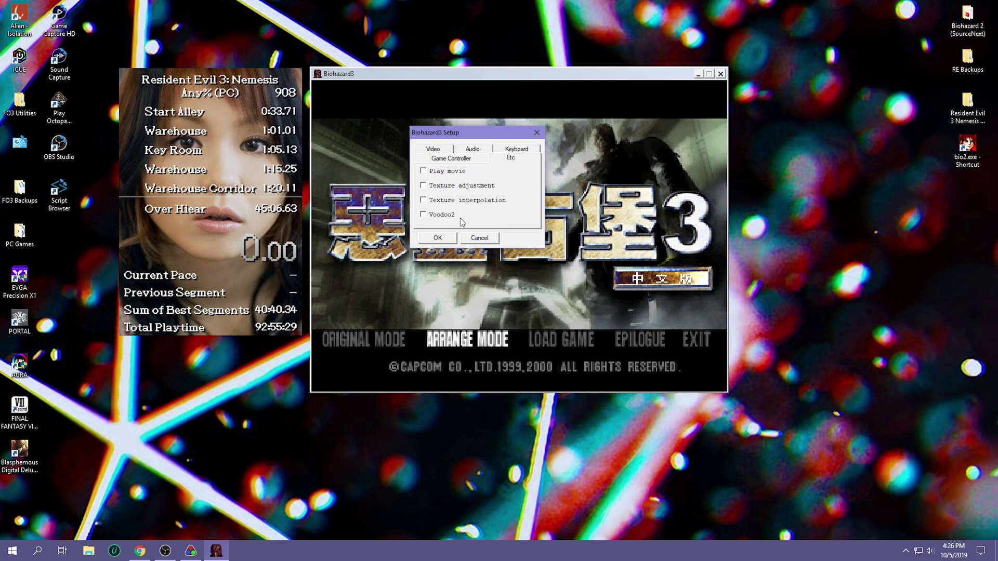
pyautogui.click(443, 240)
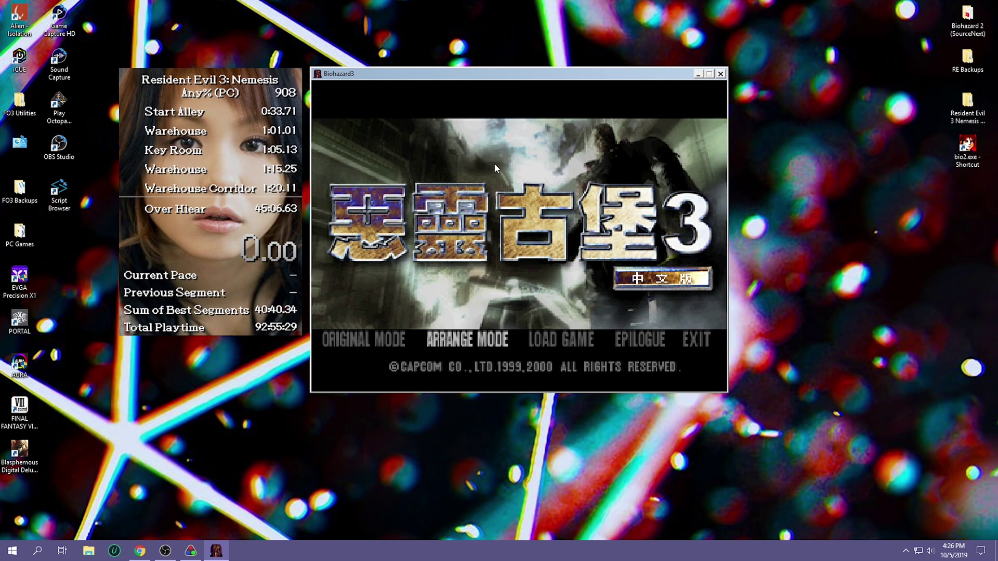
# - Look through the title menu entries from Original Mode to Epilogue, leaving Load Game highlighted
pyautogui.press('Right')
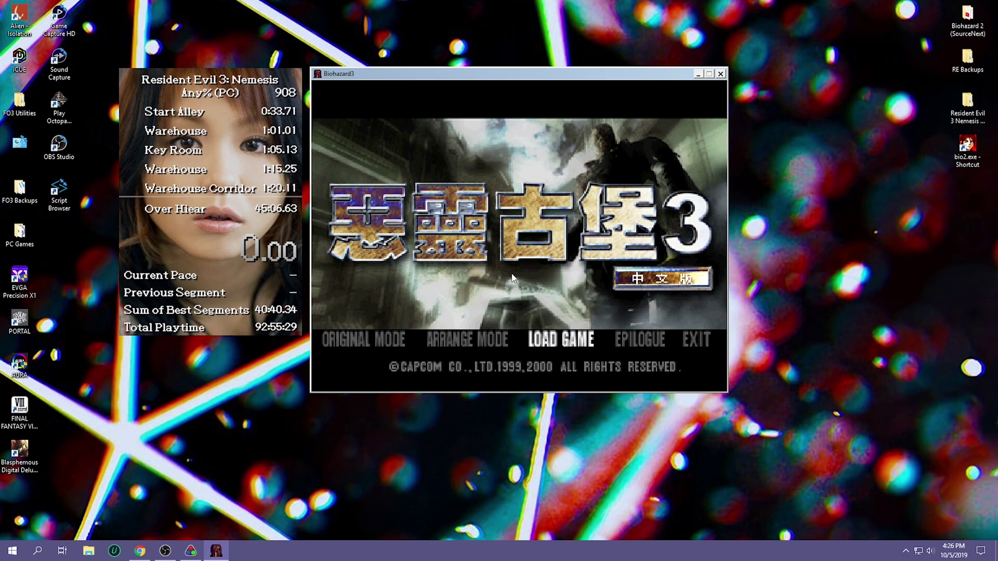
pyautogui.press('Left')
pyautogui.press('Left')
pyautogui.press('Right')
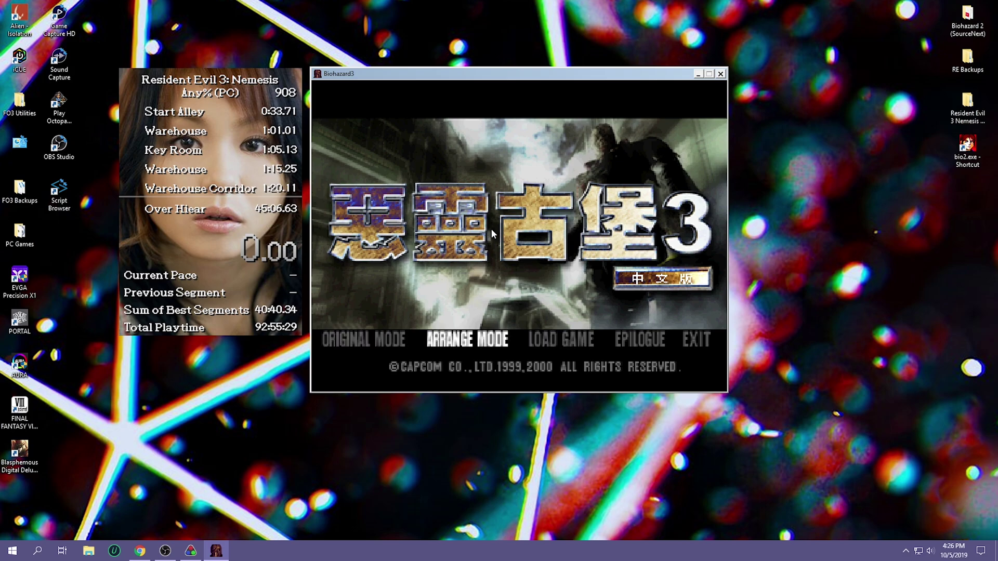
pyautogui.press('Right')
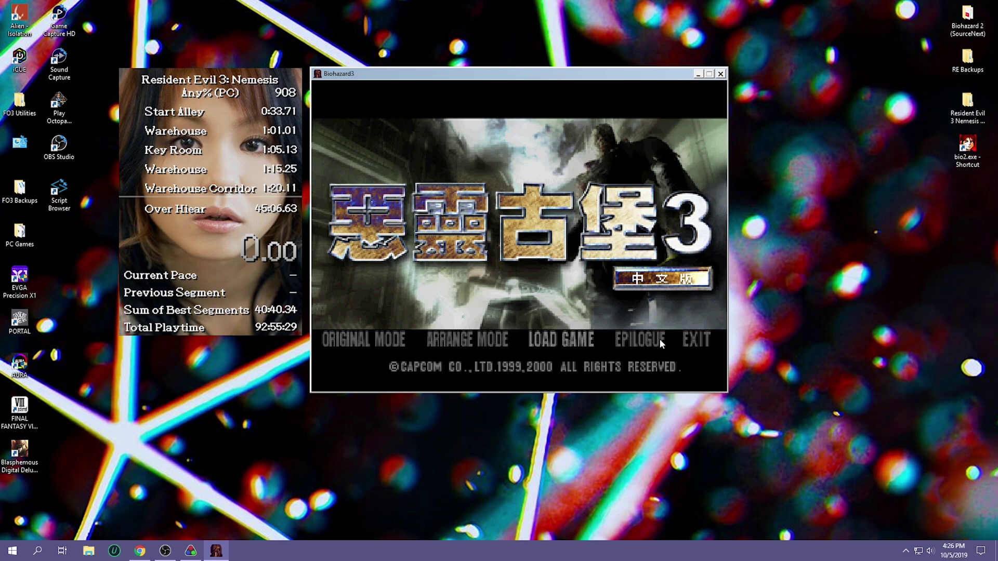
pyautogui.press('Right')
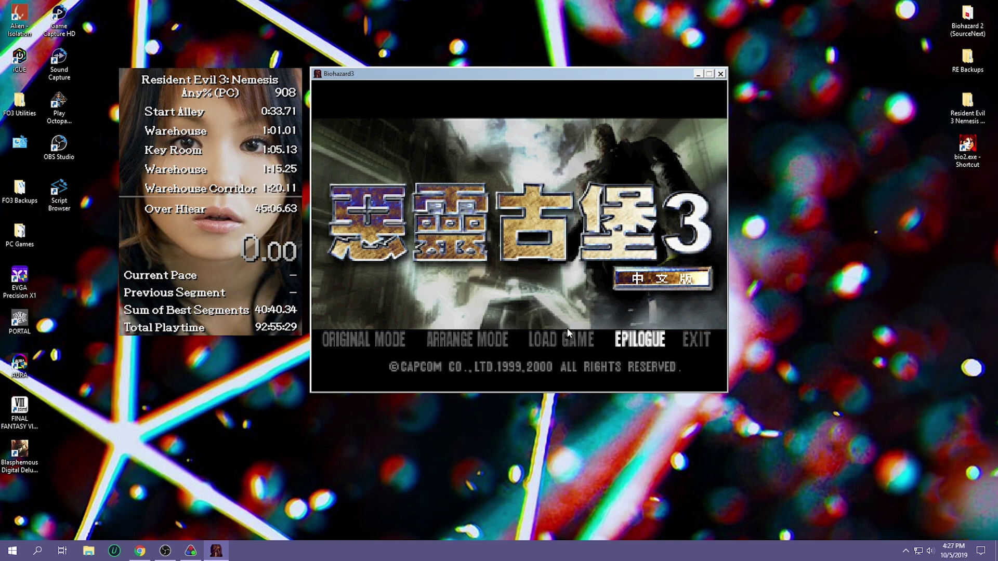
pyautogui.press('Left')
pyautogui.press('Left')
pyautogui.press('Left')
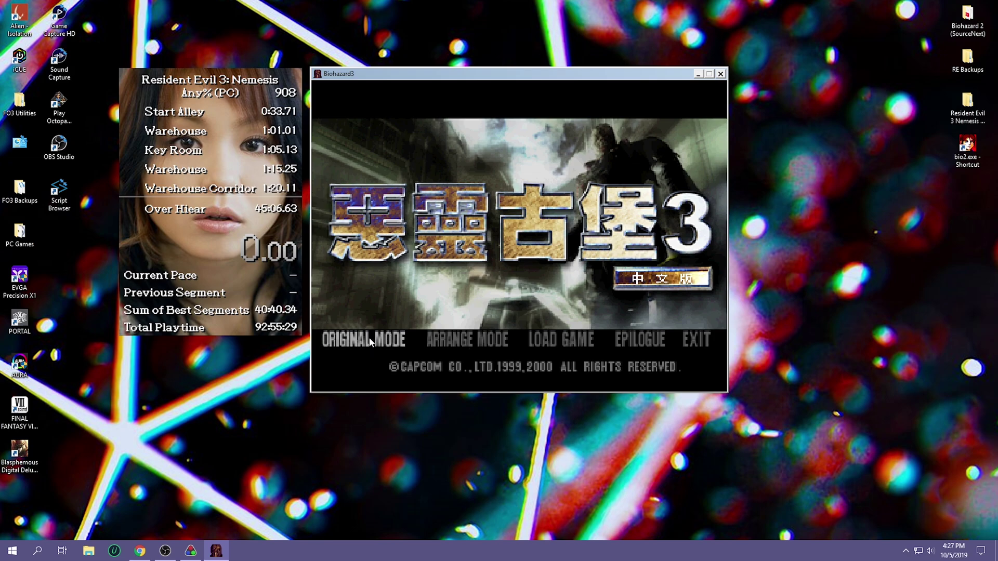
pyautogui.press('Right')
pyautogui.press('Right')
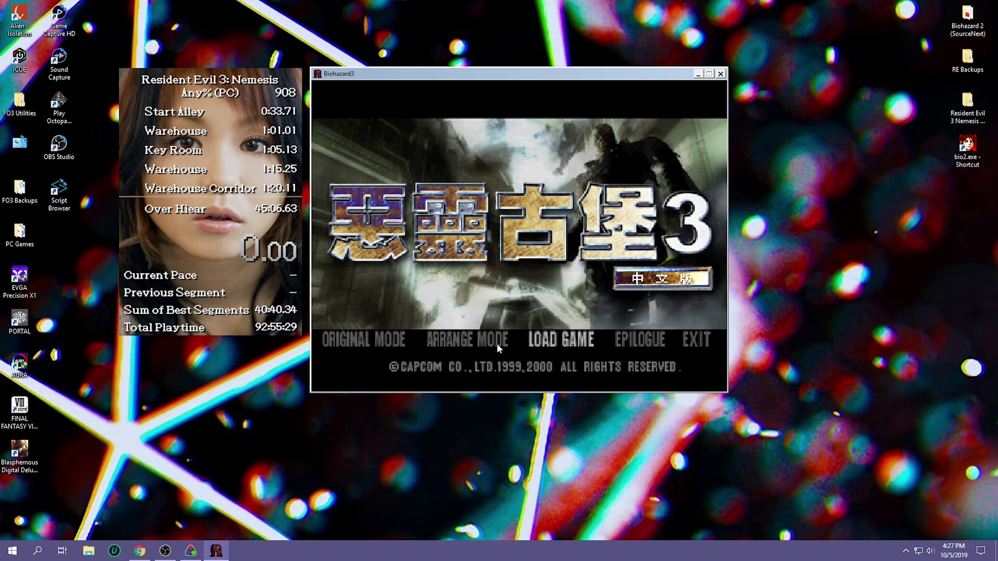
pyautogui.press('Left')
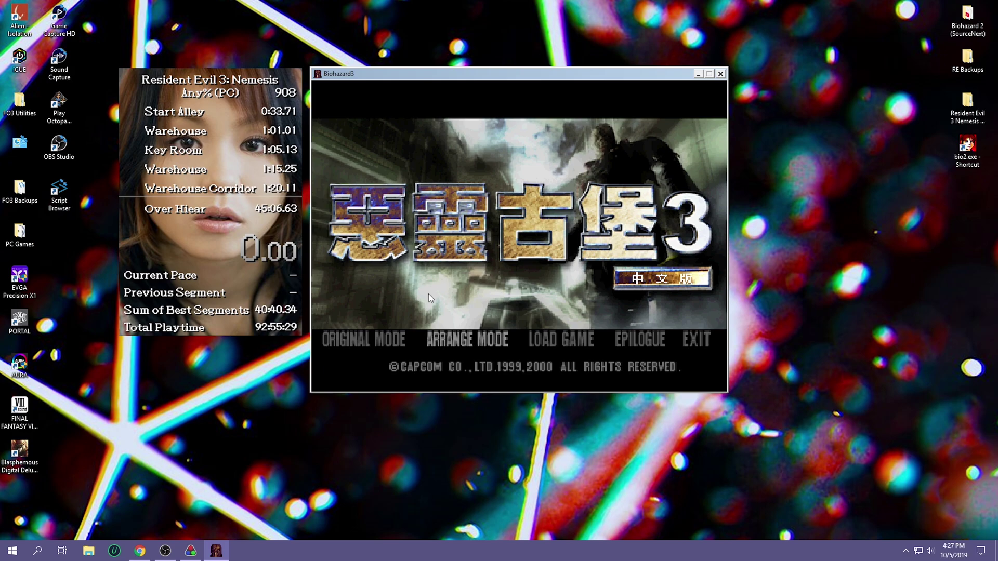
pyautogui.press('Right')
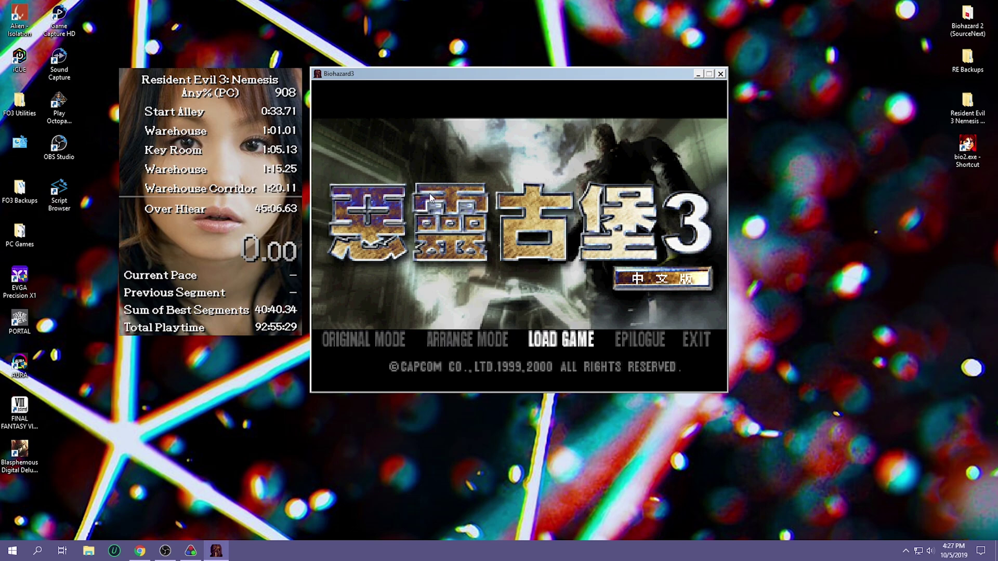
# - Run BIO3 ECG.exe as administrator from the EKG folder's Mediakite & Taiwan srt subfolder, close the folder, and place the tracker beside the game
pyautogui.doubleClick(968, 101)
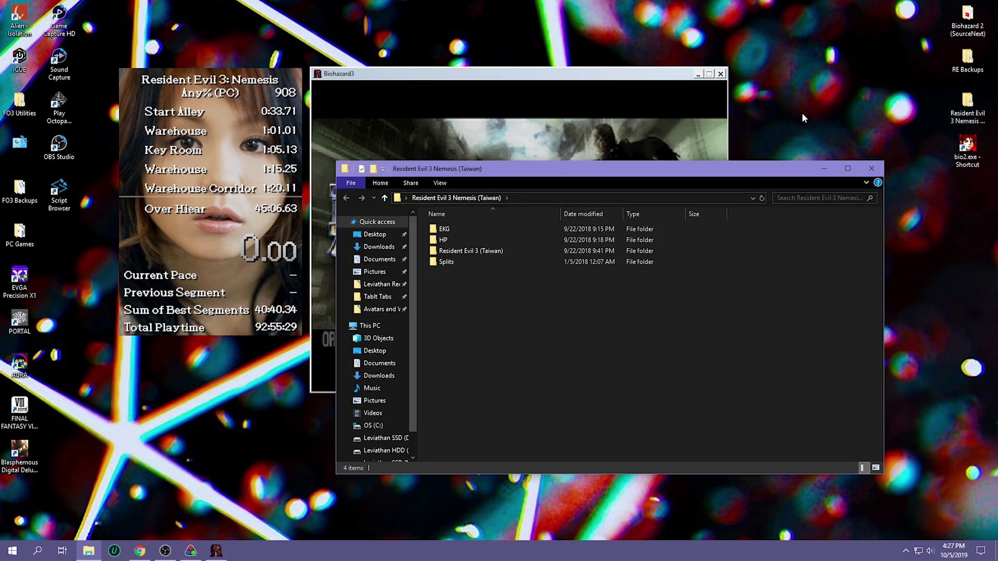
pyautogui.doubleClick(490, 233)
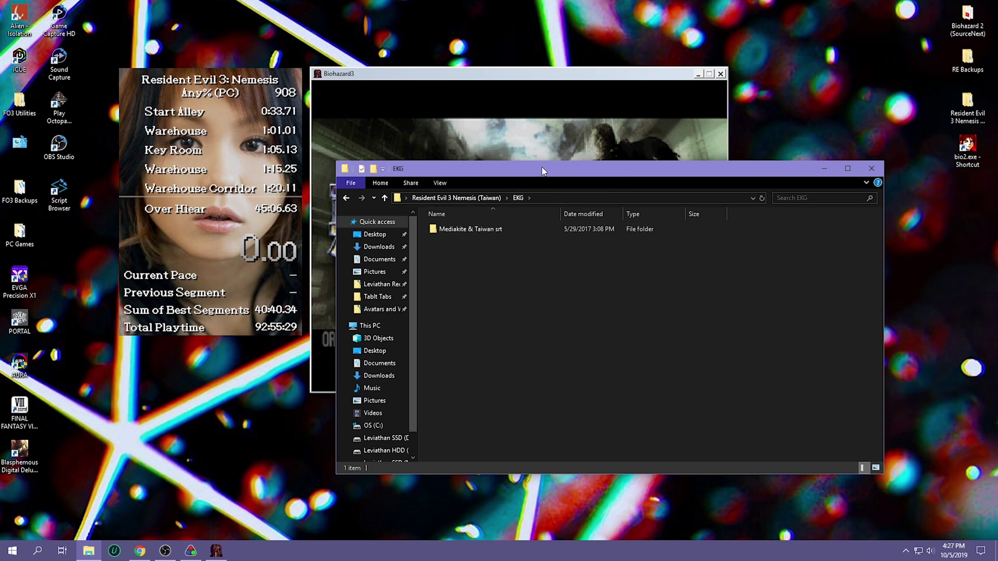
pyautogui.moveTo(542, 167); pyautogui.dragTo(501, 204)
pyautogui.doubleClick(431, 265)
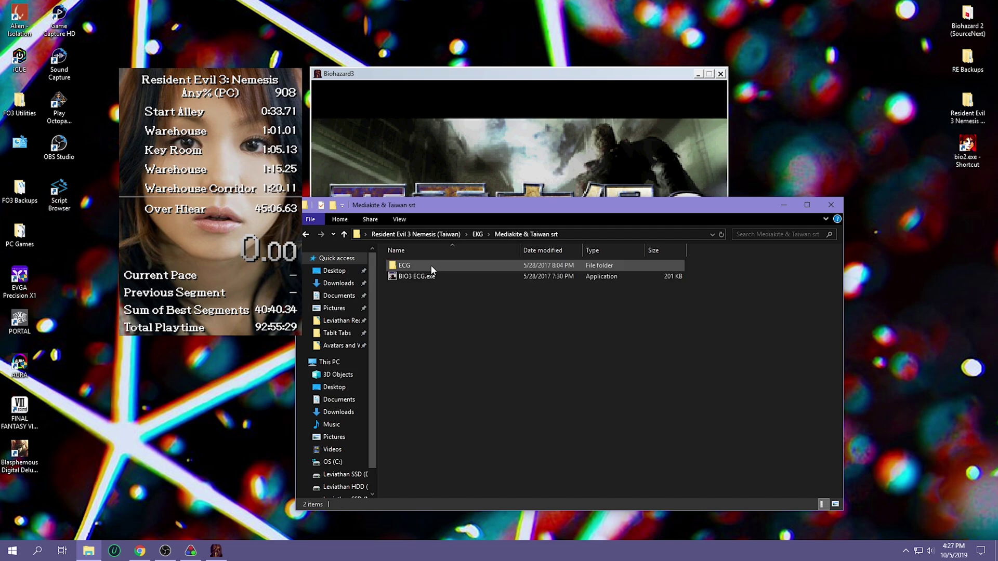
pyautogui.rightClick(428, 280)
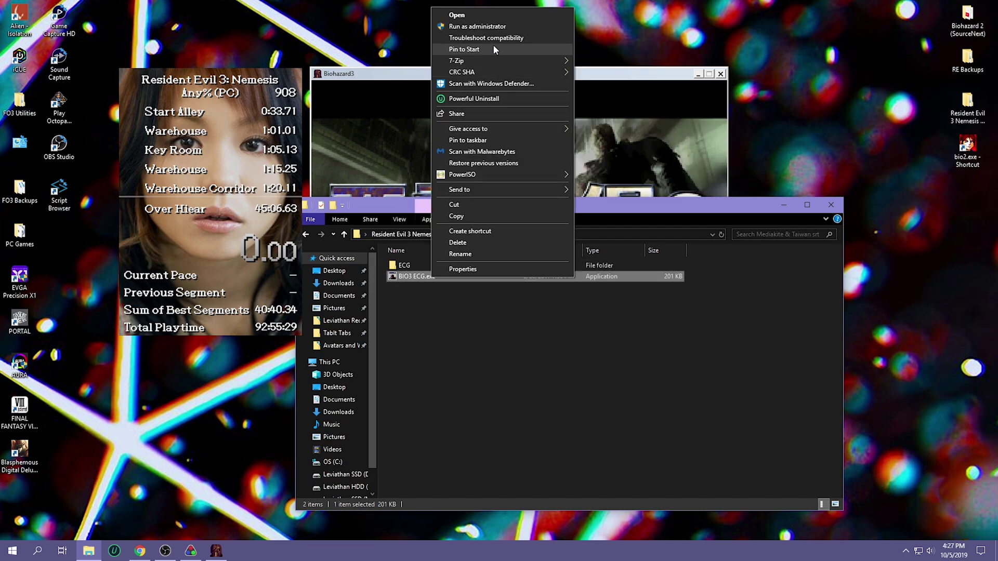
pyautogui.click(511, 25)
pyautogui.click(831, 205)
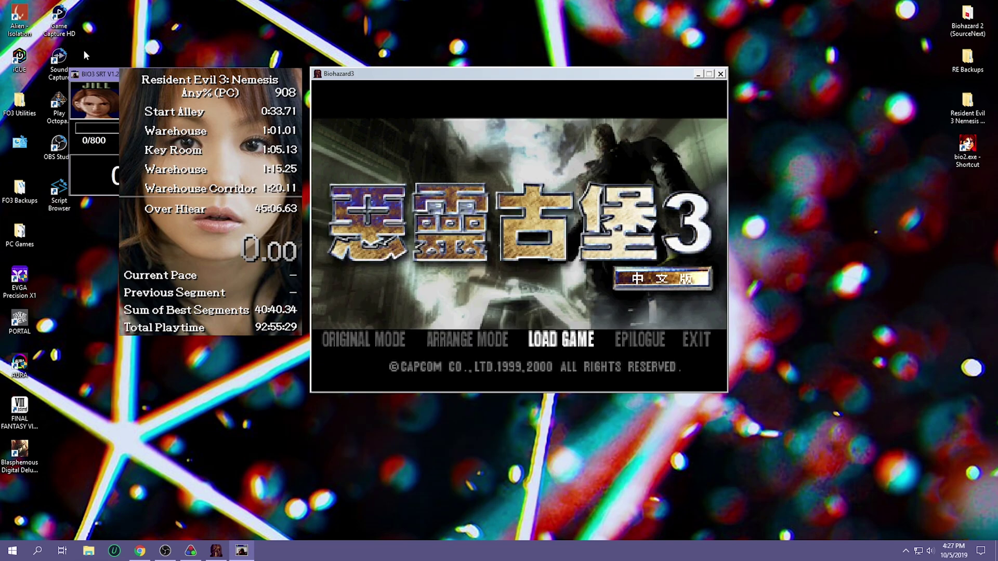
pyautogui.moveTo(89, 74); pyautogui.dragTo(750, 72)
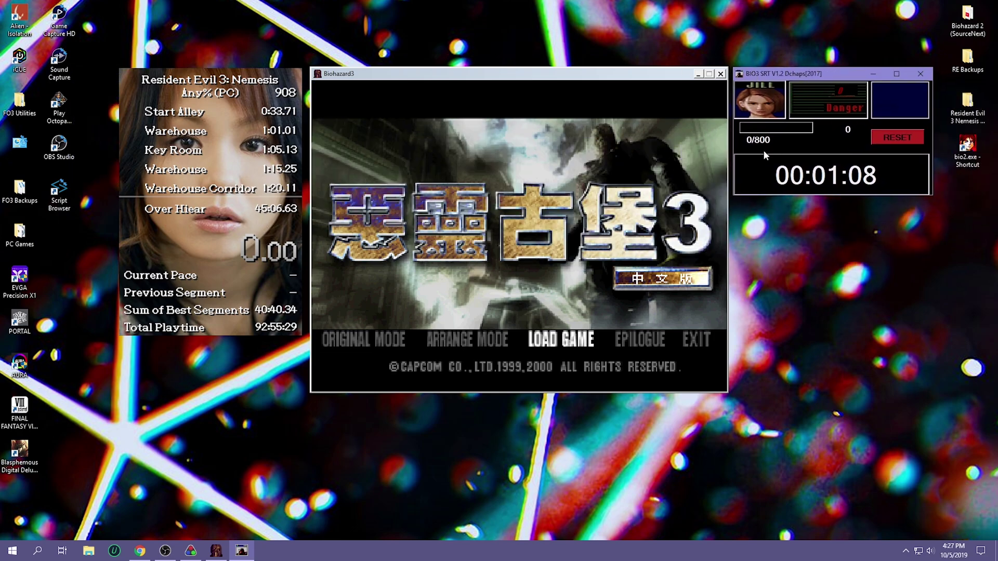